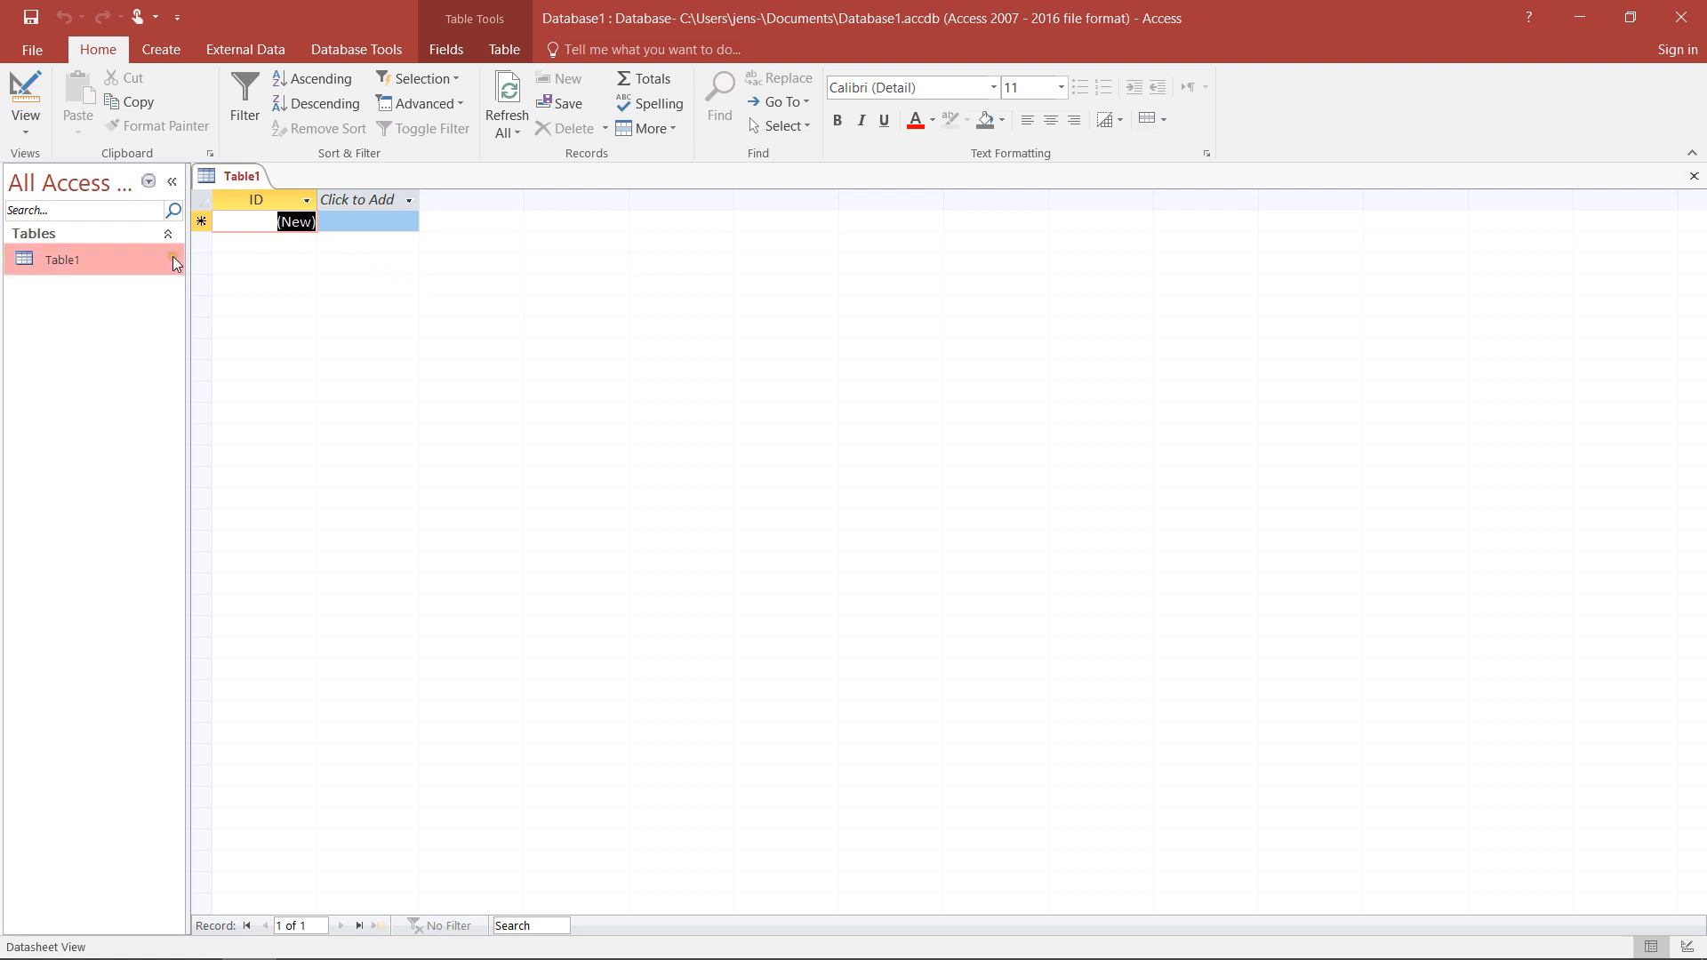
Step: Open Table1 in Design View
{"action": "left_click", "coordinate": [75, 267]}
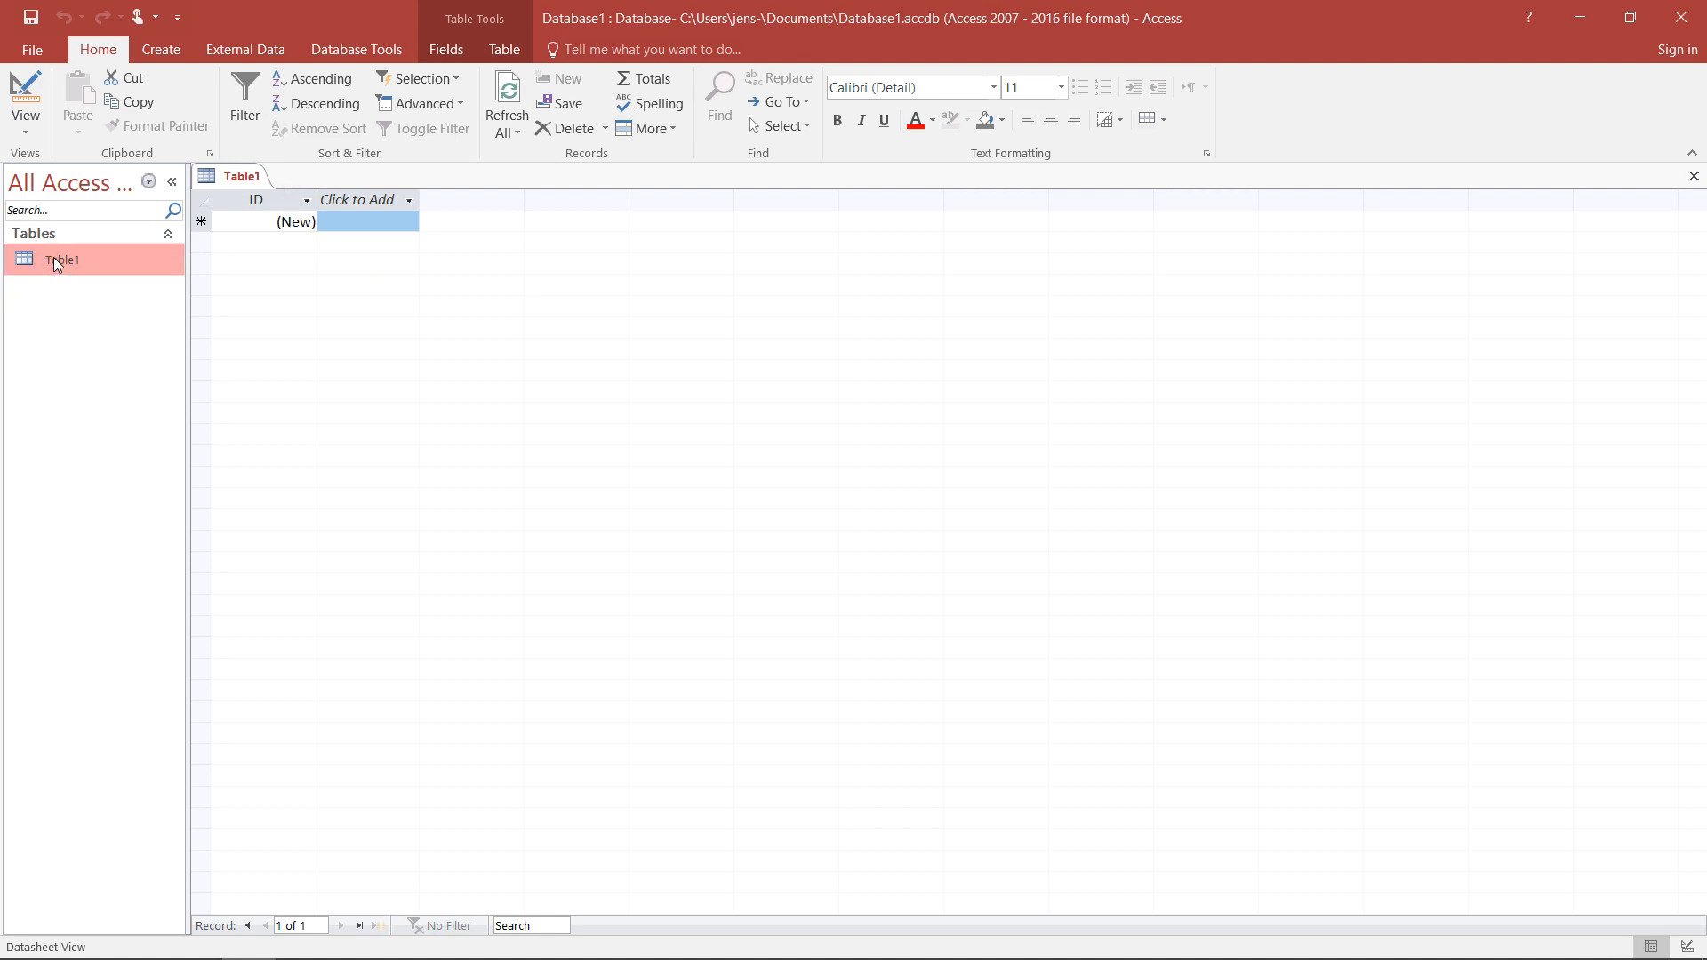
{"action": "left_click", "coordinate": [38, 125]}
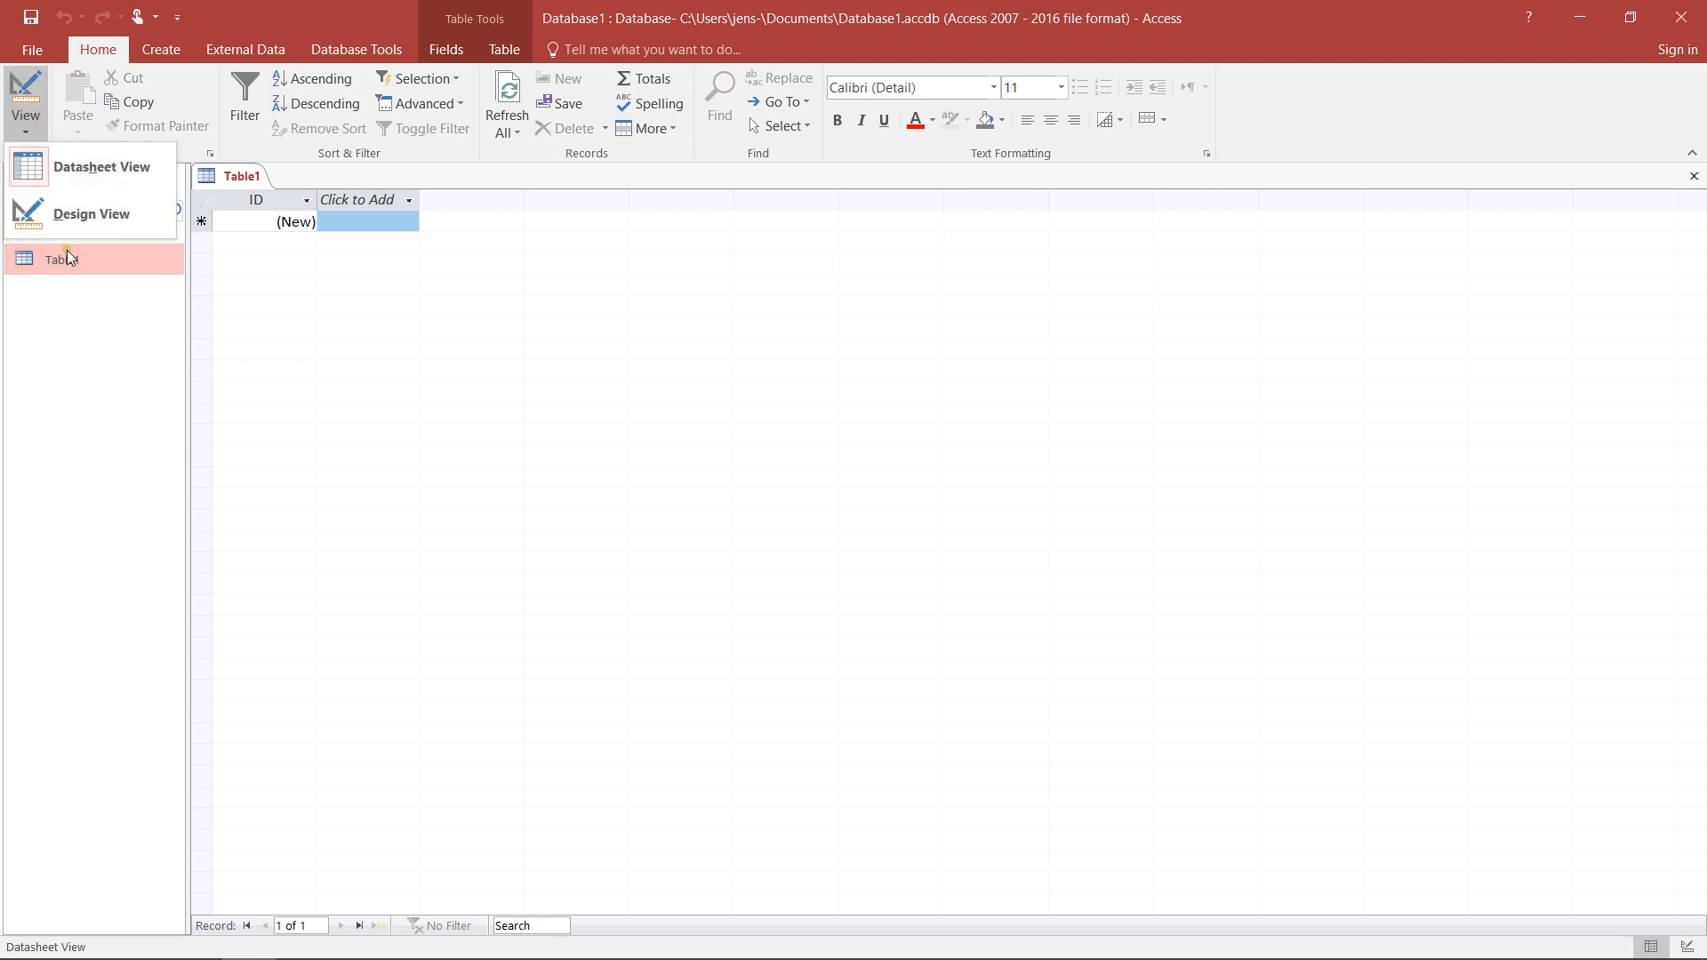
{"action": "left_click", "coordinate": [53, 316]}
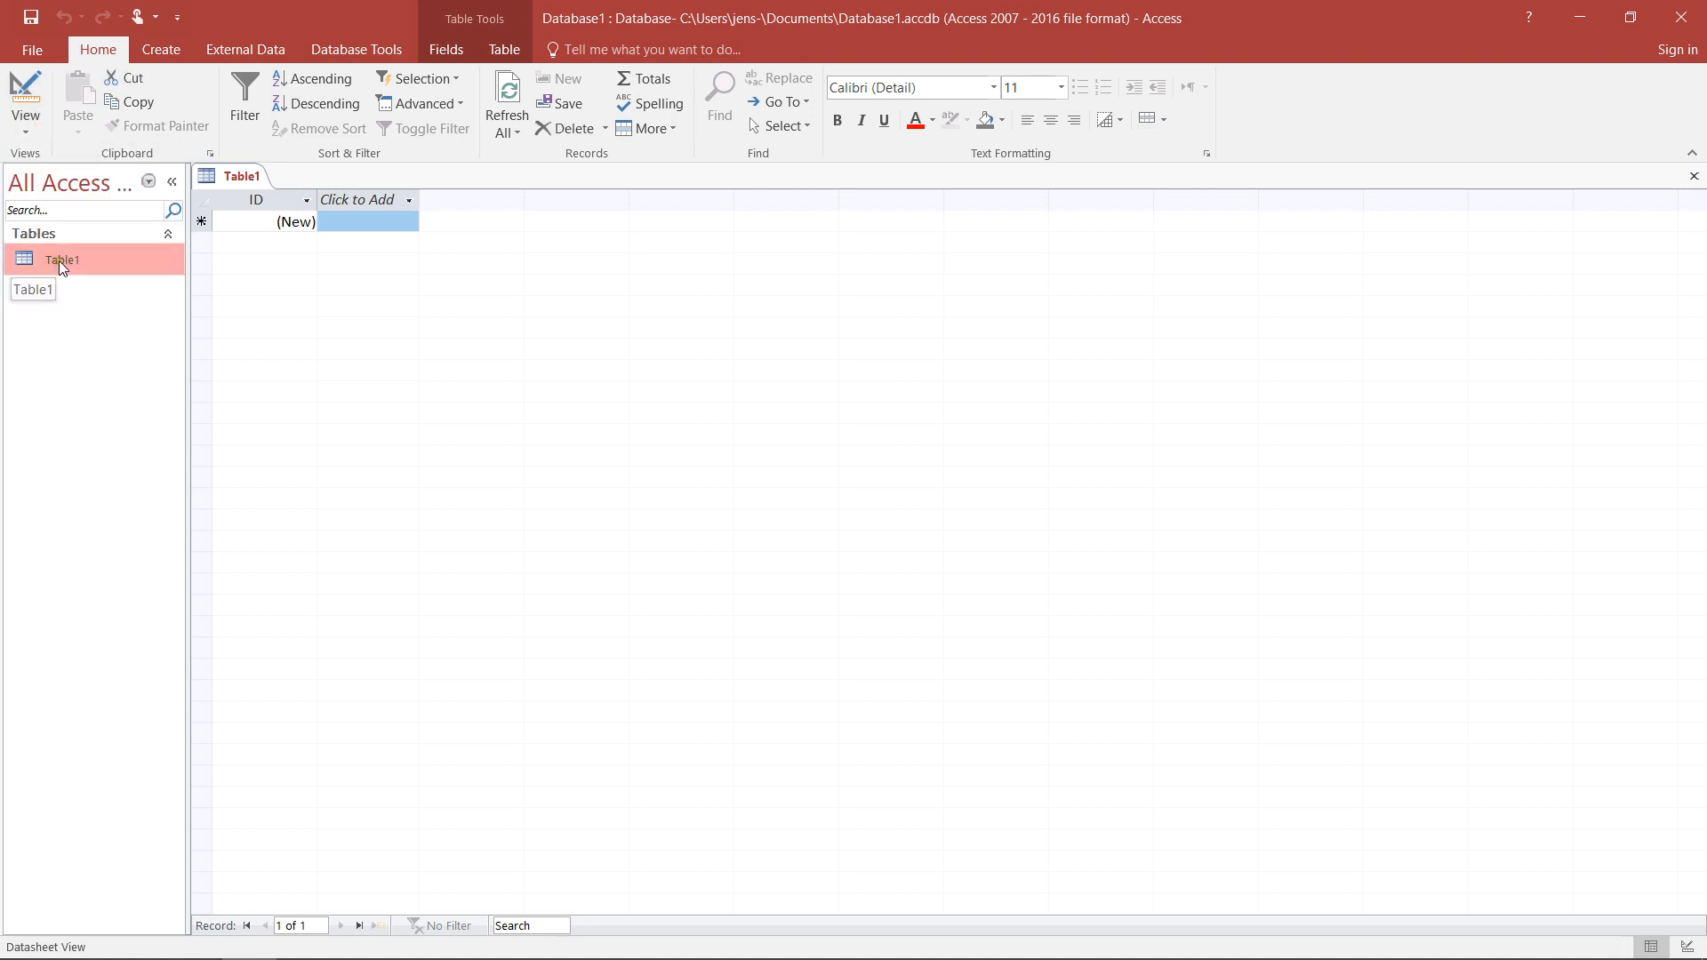
{"action": "right_click", "coordinate": [61, 260]}
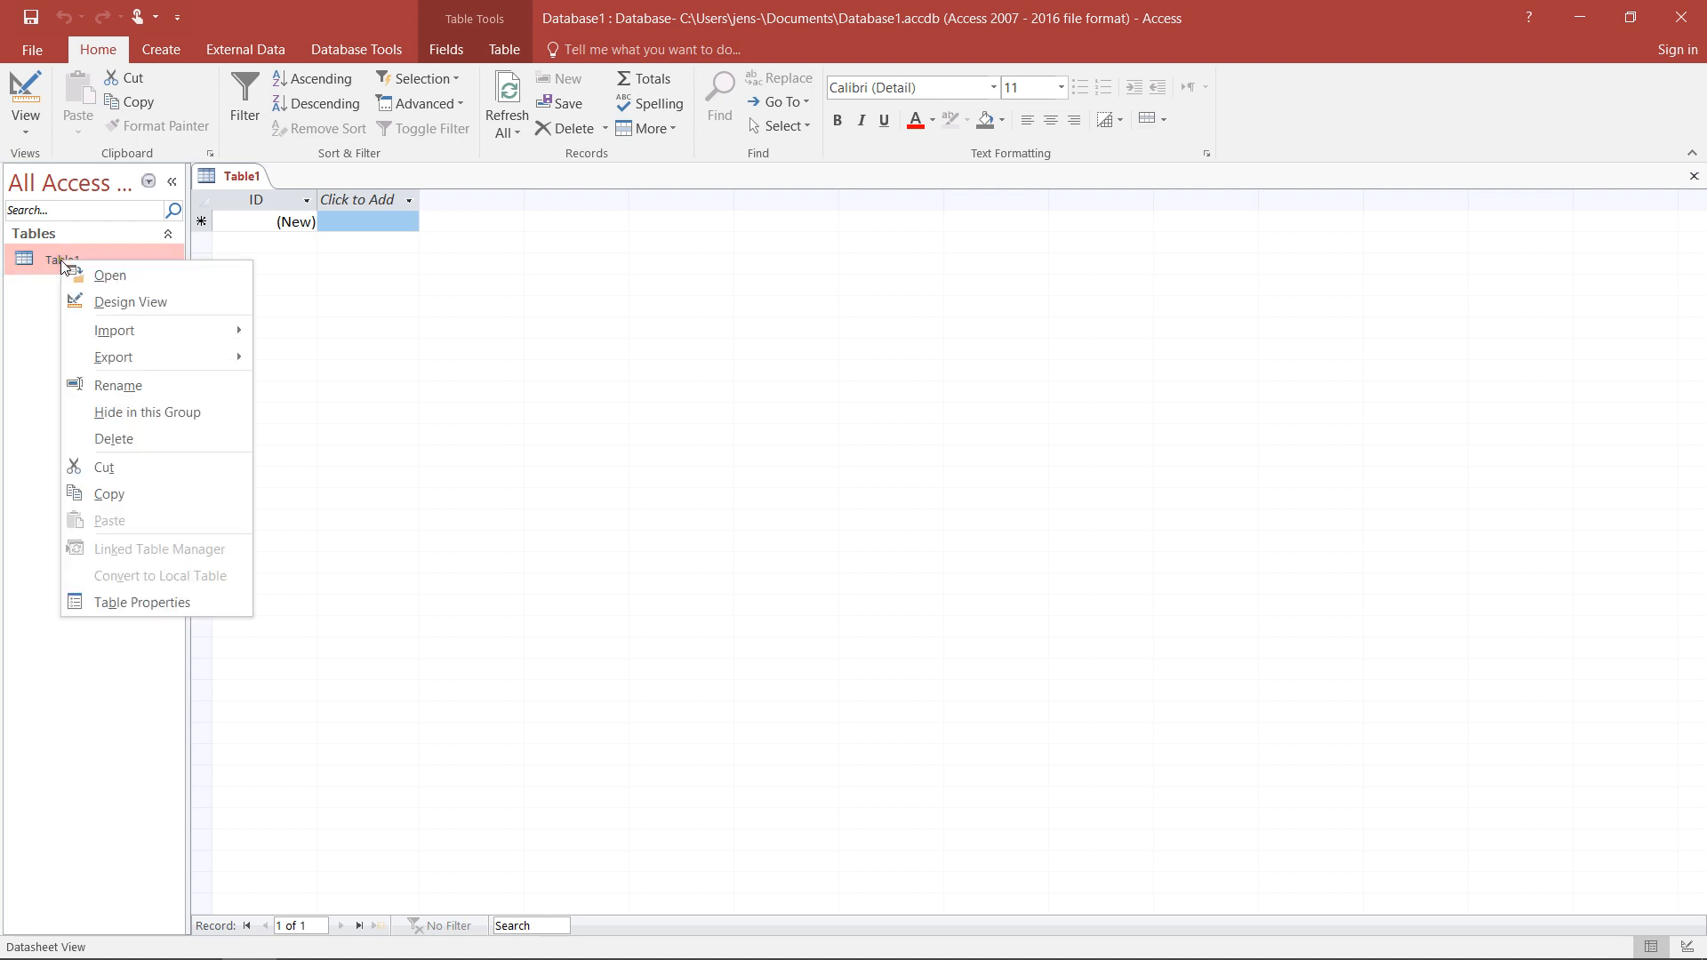
{"action": "left_click", "coordinate": [120, 303]}
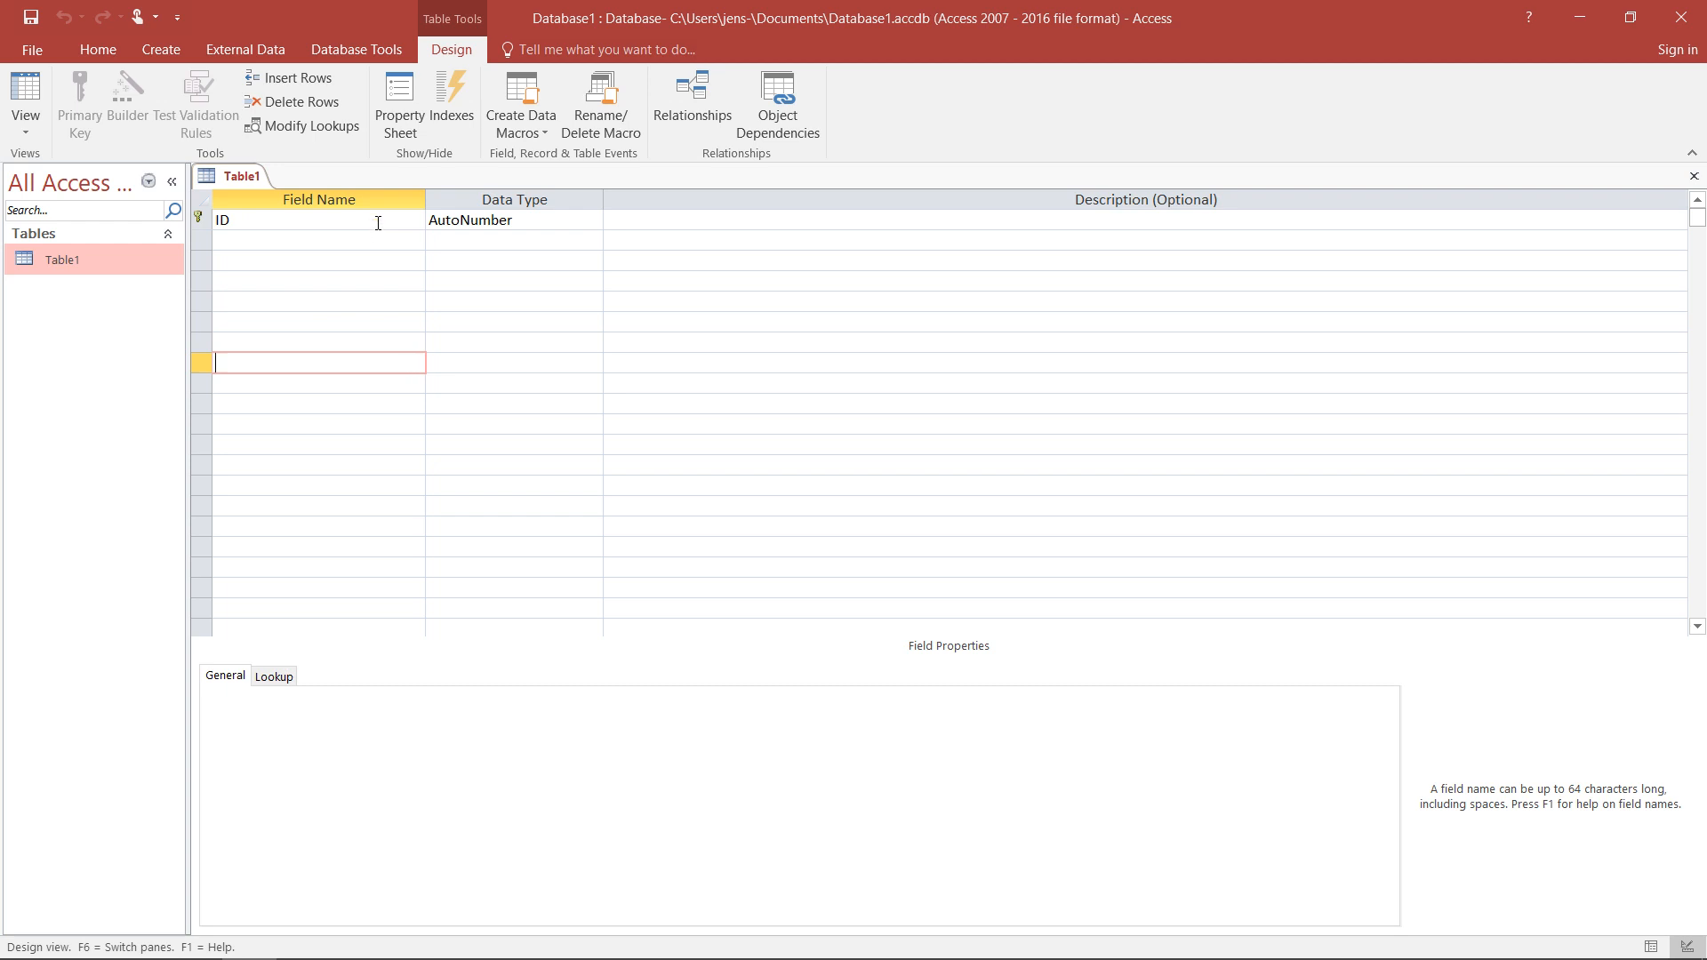
Step: Add two Short Text fields named First Name and Surname below the ID field
{"action": "left_click", "coordinate": [267, 241]}
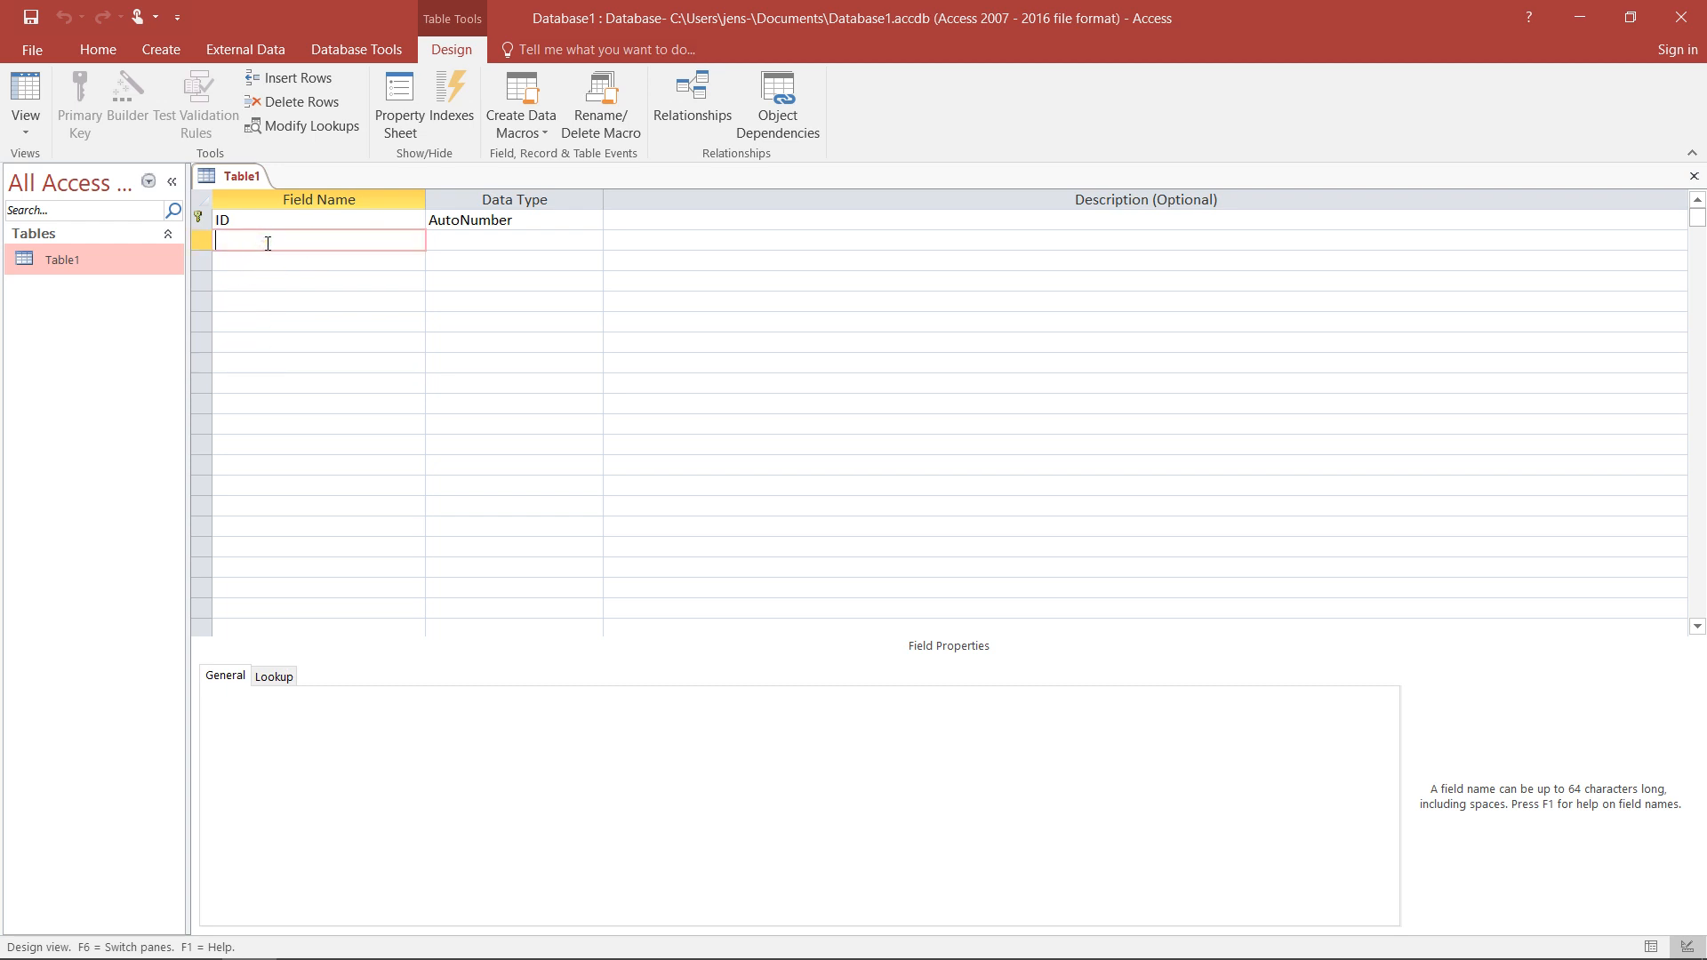
{"action": "type", "text": "First Name"}
{"action": "key", "text": "Down"}
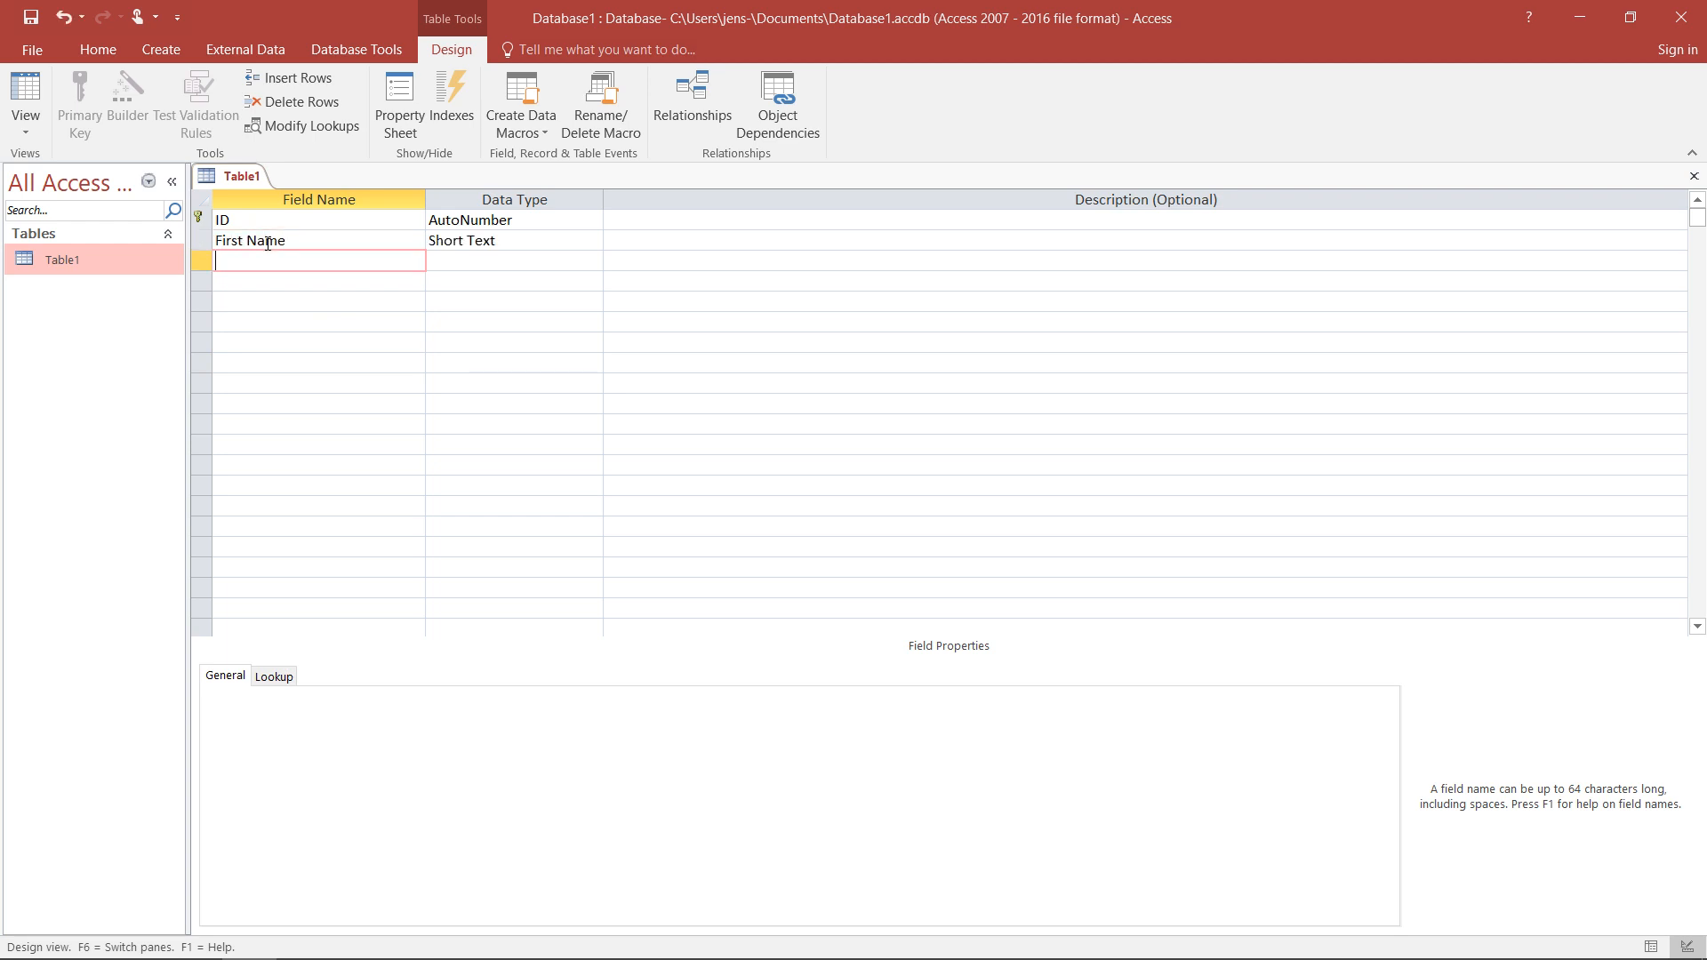
{"action": "type", "text": "Surname"}
{"action": "key", "text": "Tab"}
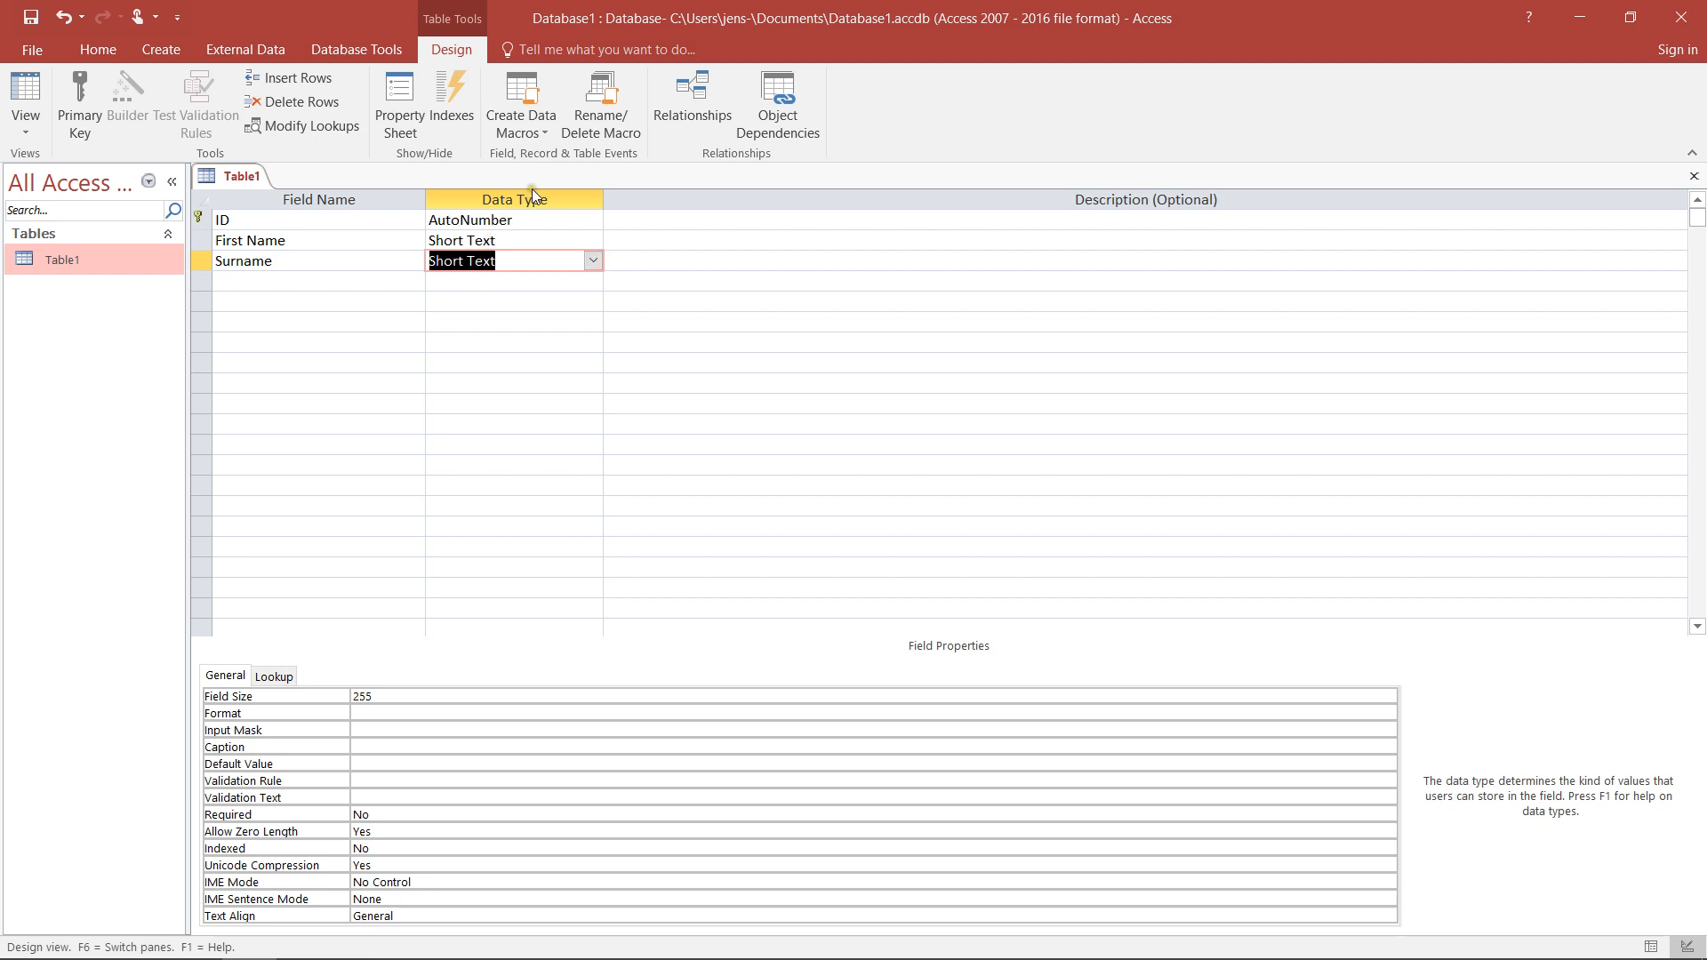
{"action": "left_click", "coordinate": [714, 272]}
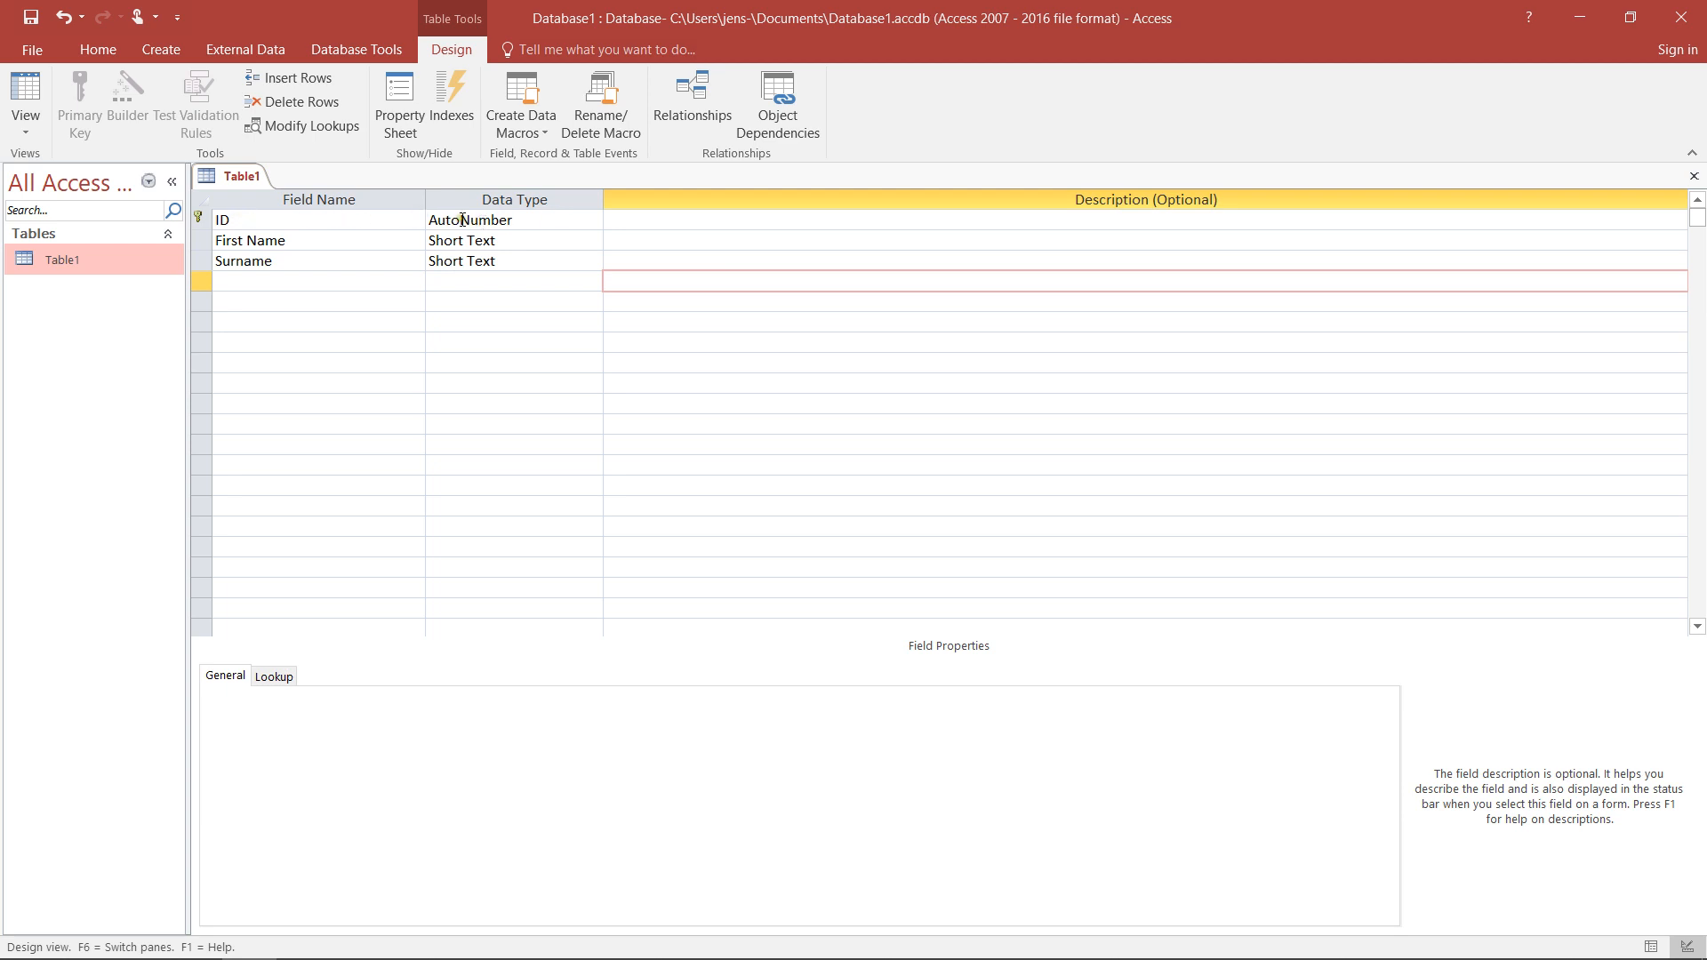
Step: Examine the data types available for the ID and First Name fields
{"action": "left_click", "coordinate": [532, 218]}
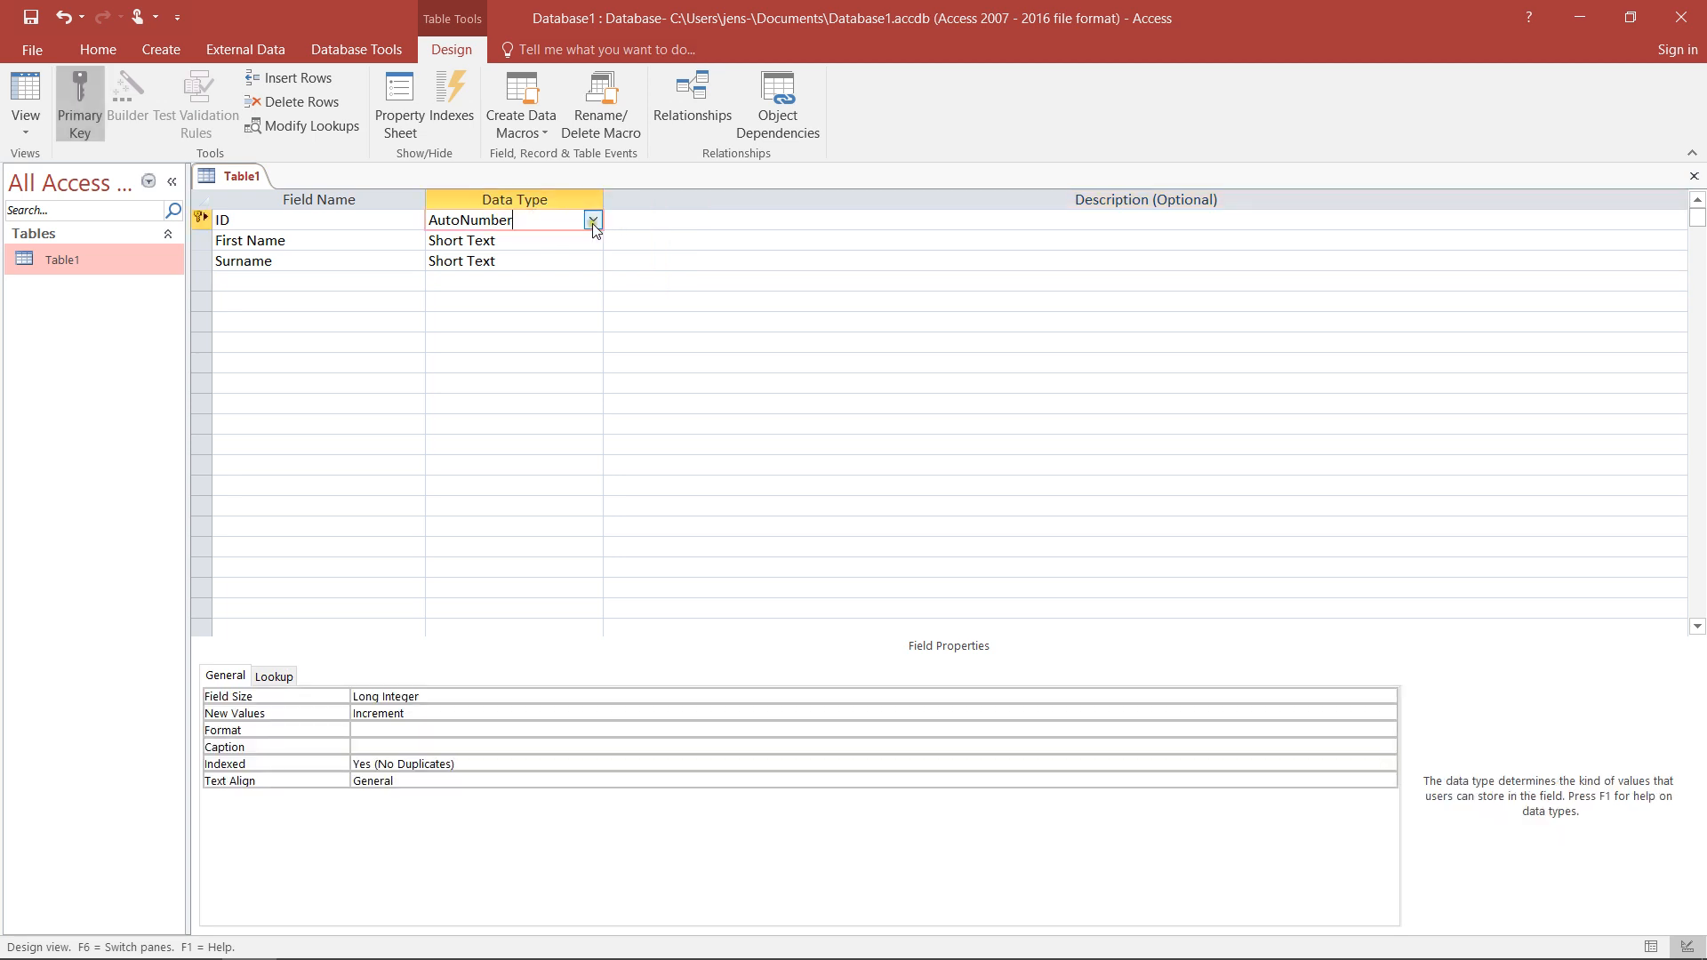
{"action": "left_click", "coordinate": [592, 221]}
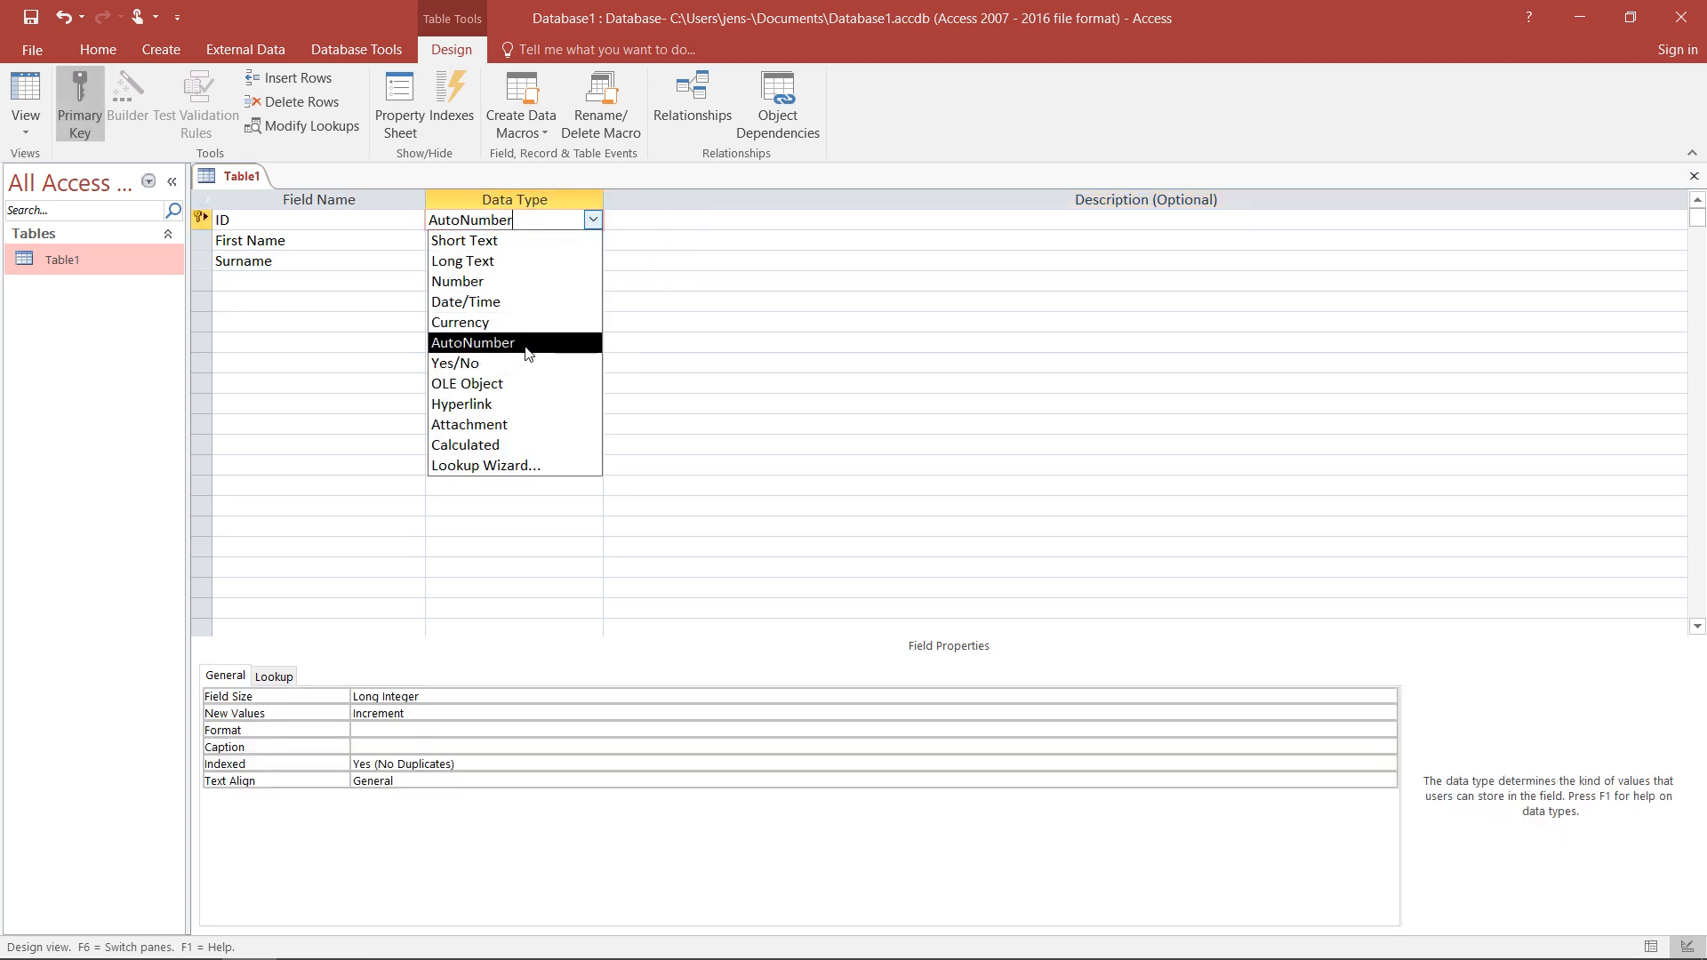
{"action": "left_click", "coordinate": [649, 341]}
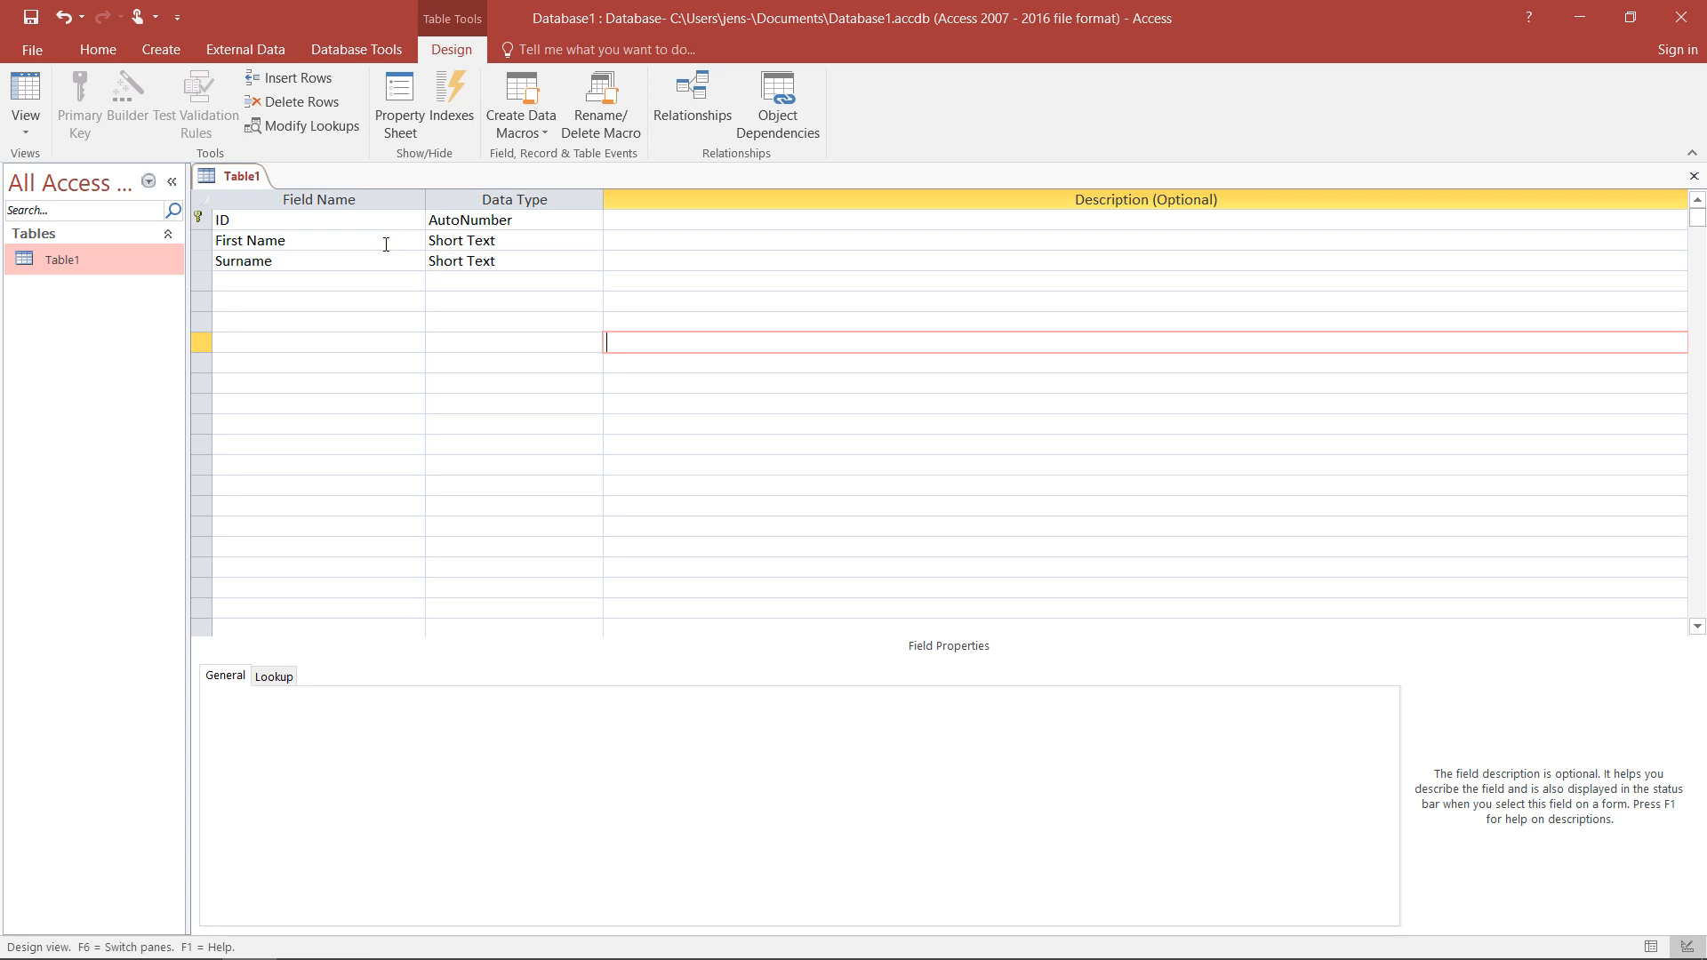
{"action": "left_click", "coordinate": [491, 240]}
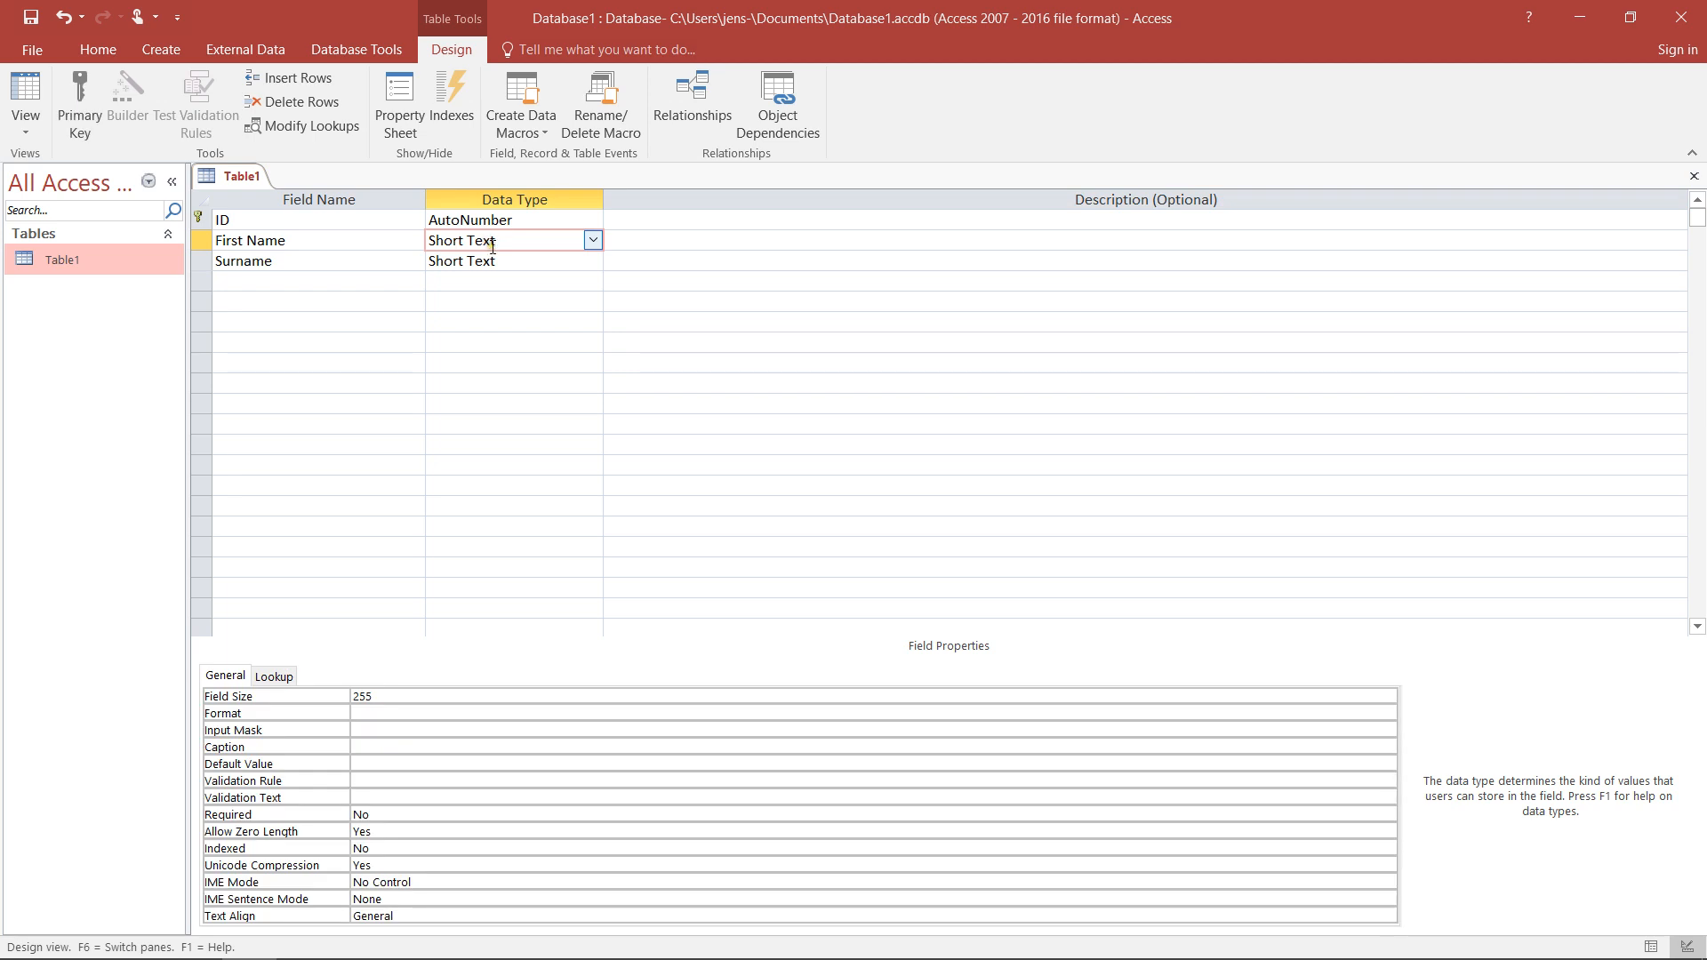
{"action": "left_click", "coordinate": [592, 240]}
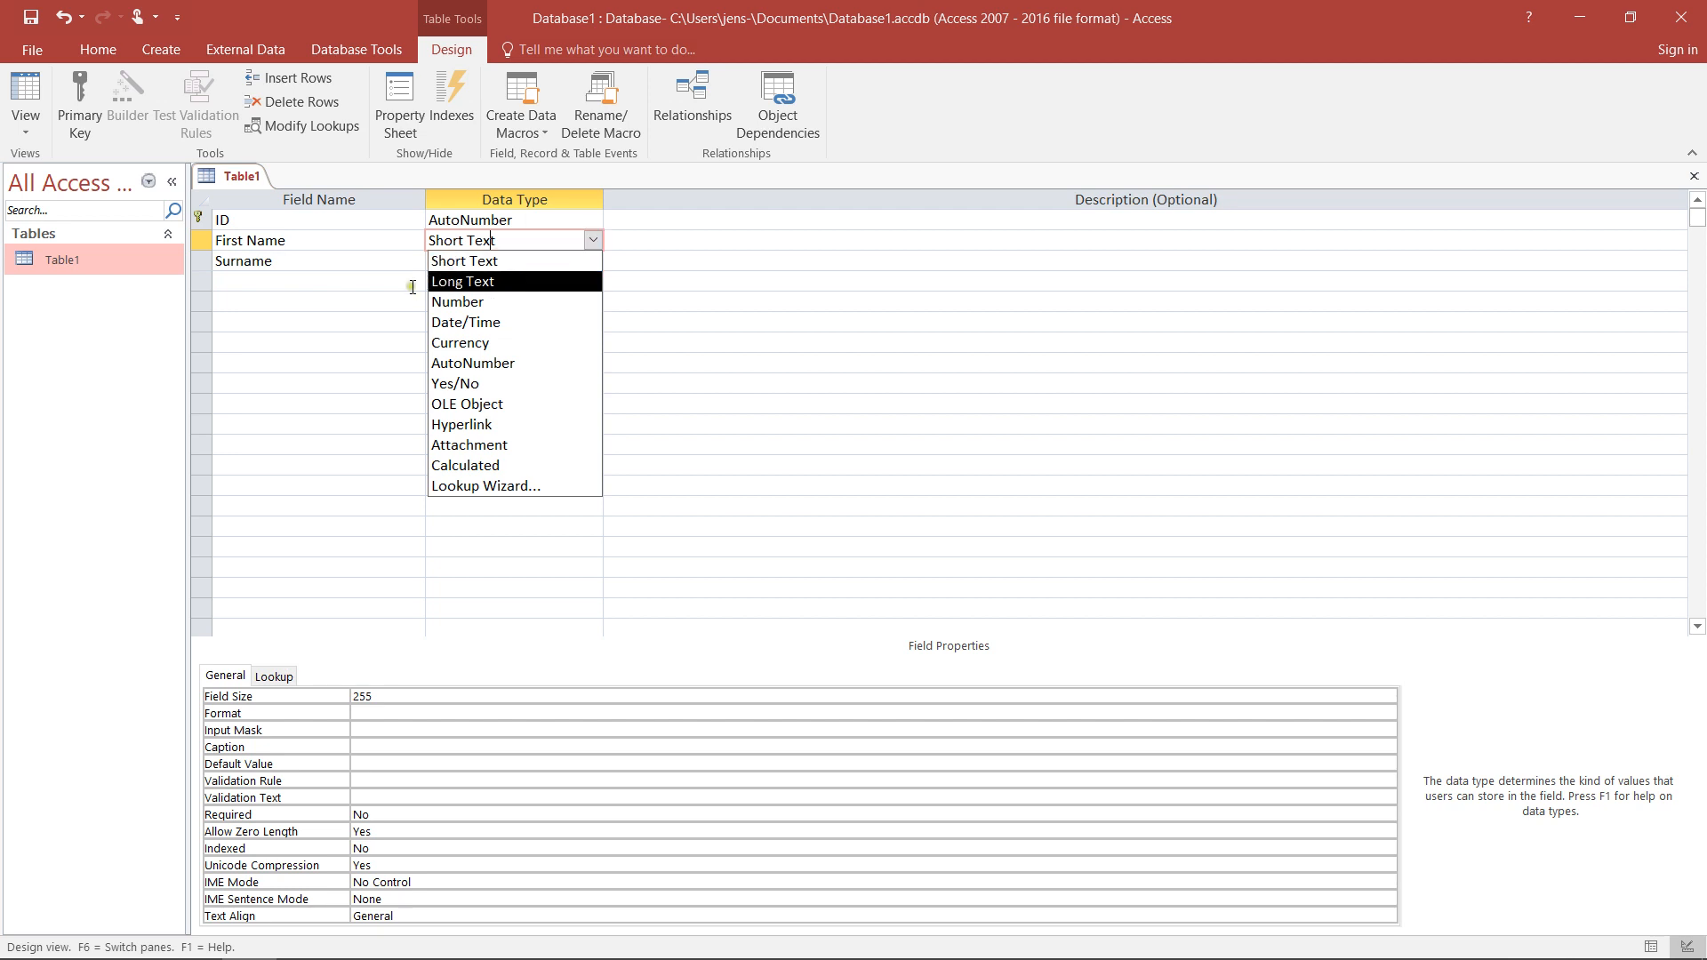
Step: Add an Age field below Surname and set its data type to Number
{"action": "left_click", "coordinate": [372, 278]}
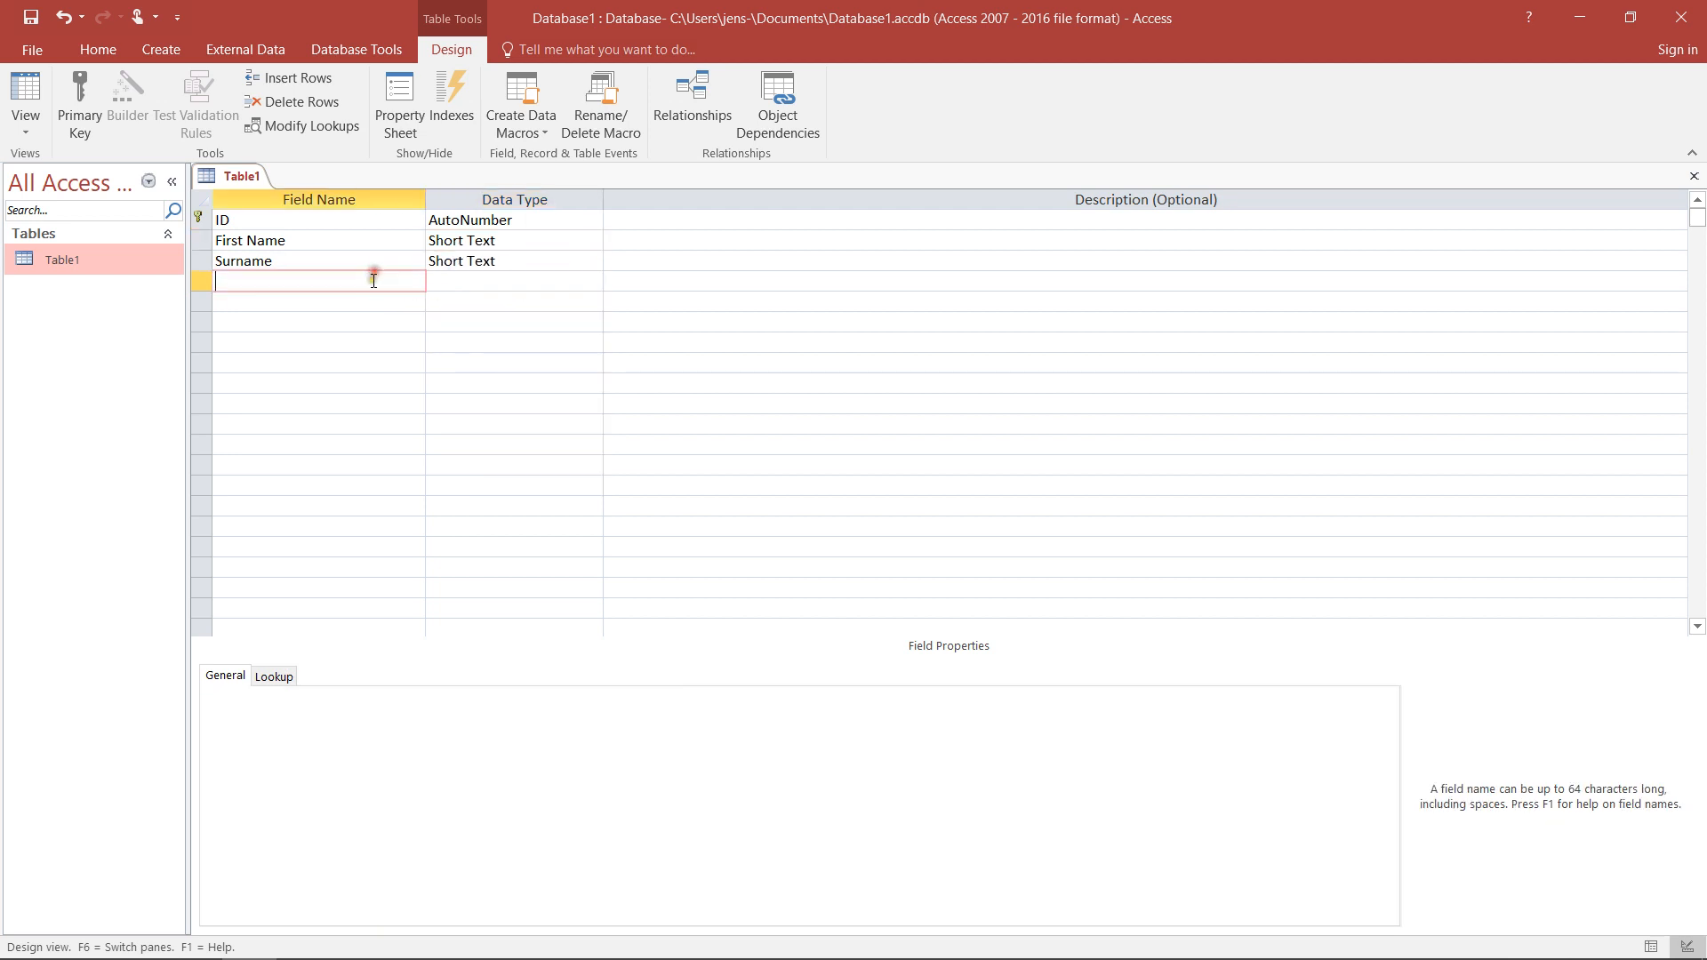
{"action": "type", "text": "Age"}
{"action": "left_click", "coordinate": [519, 374]}
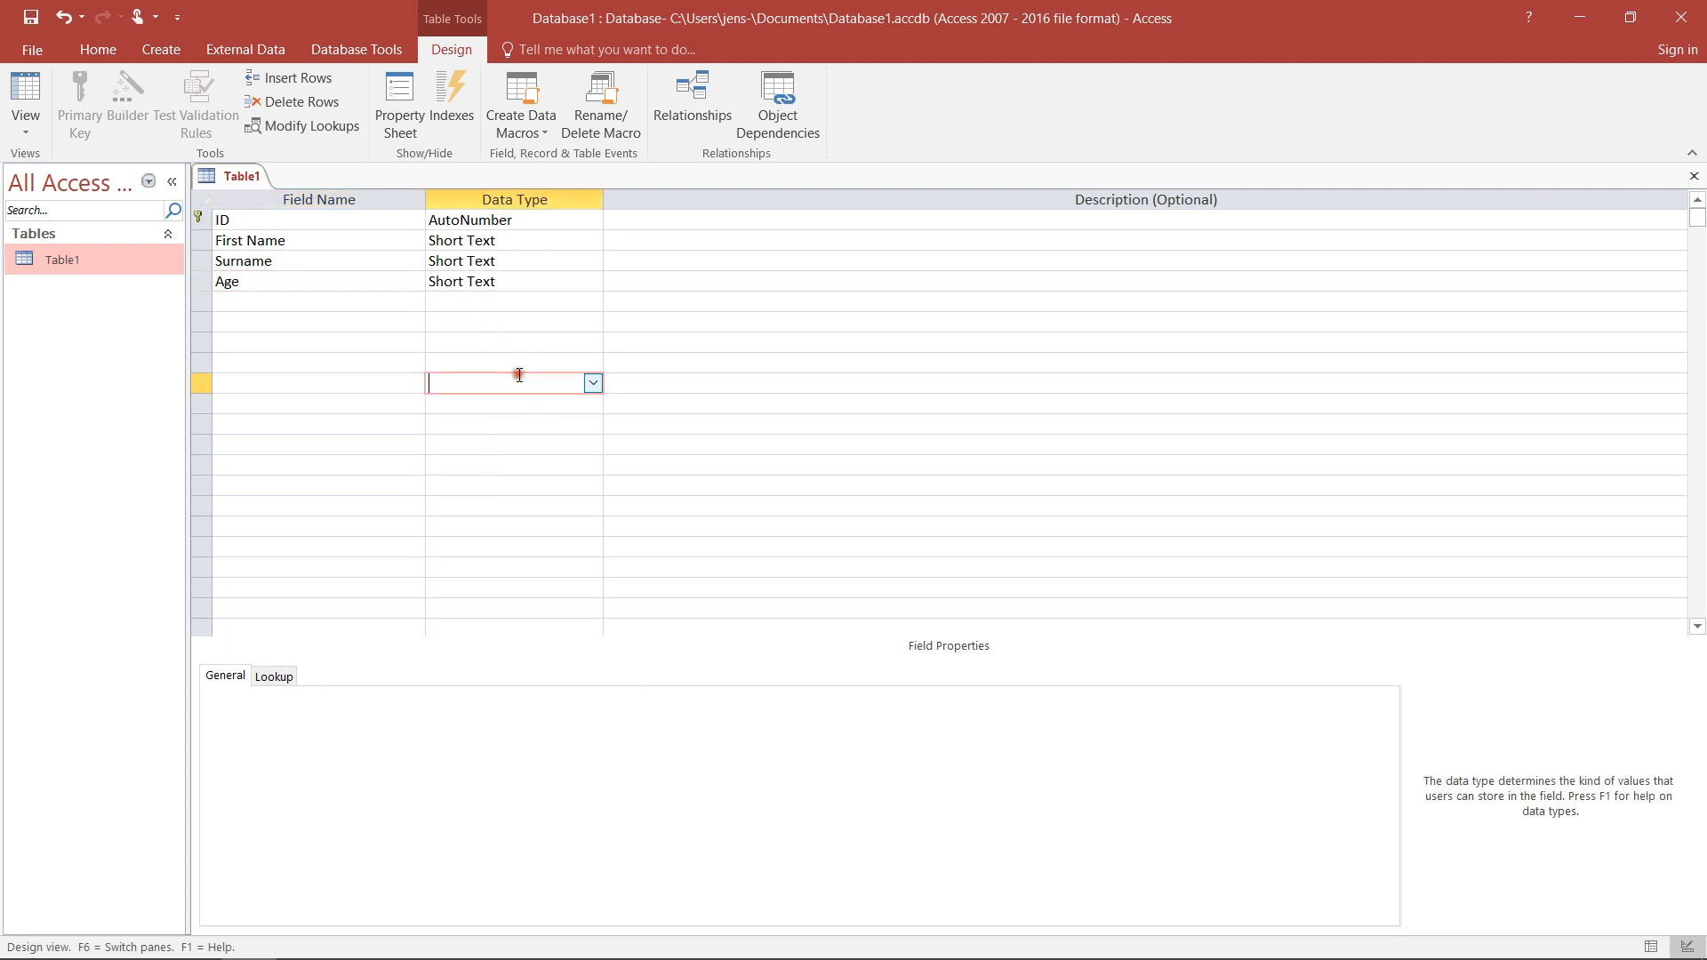
{"action": "left_click", "coordinate": [566, 281]}
{"action": "left_click", "coordinate": [592, 281]}
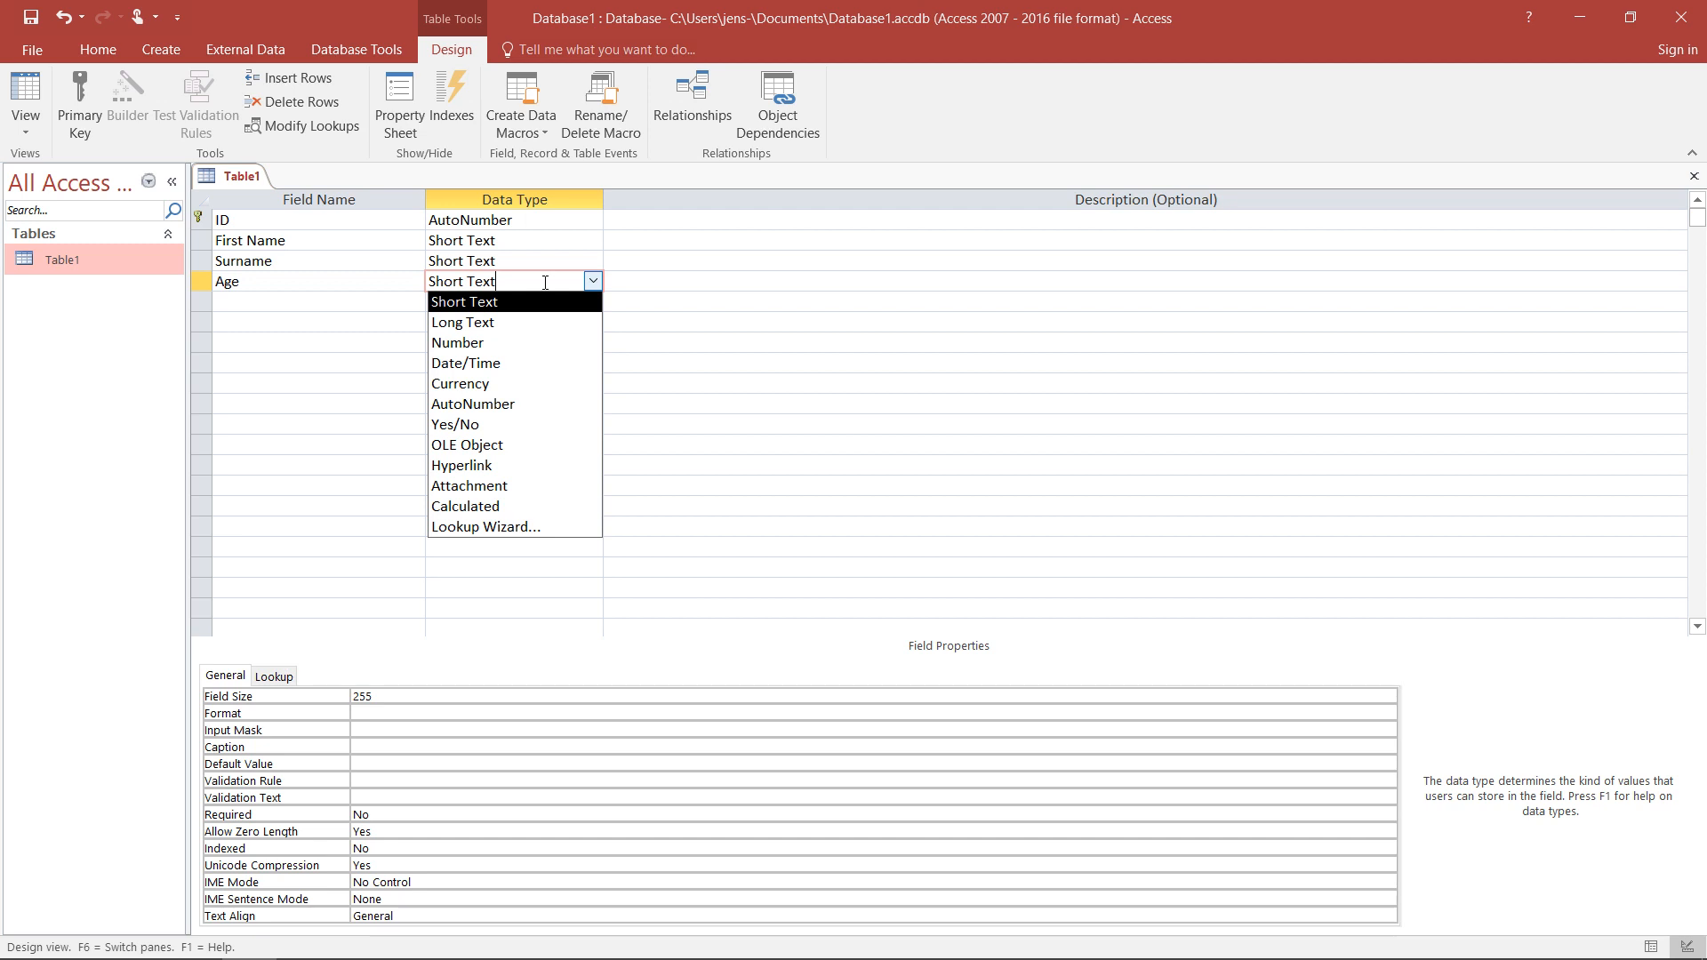
{"action": "left_click", "coordinate": [437, 345]}
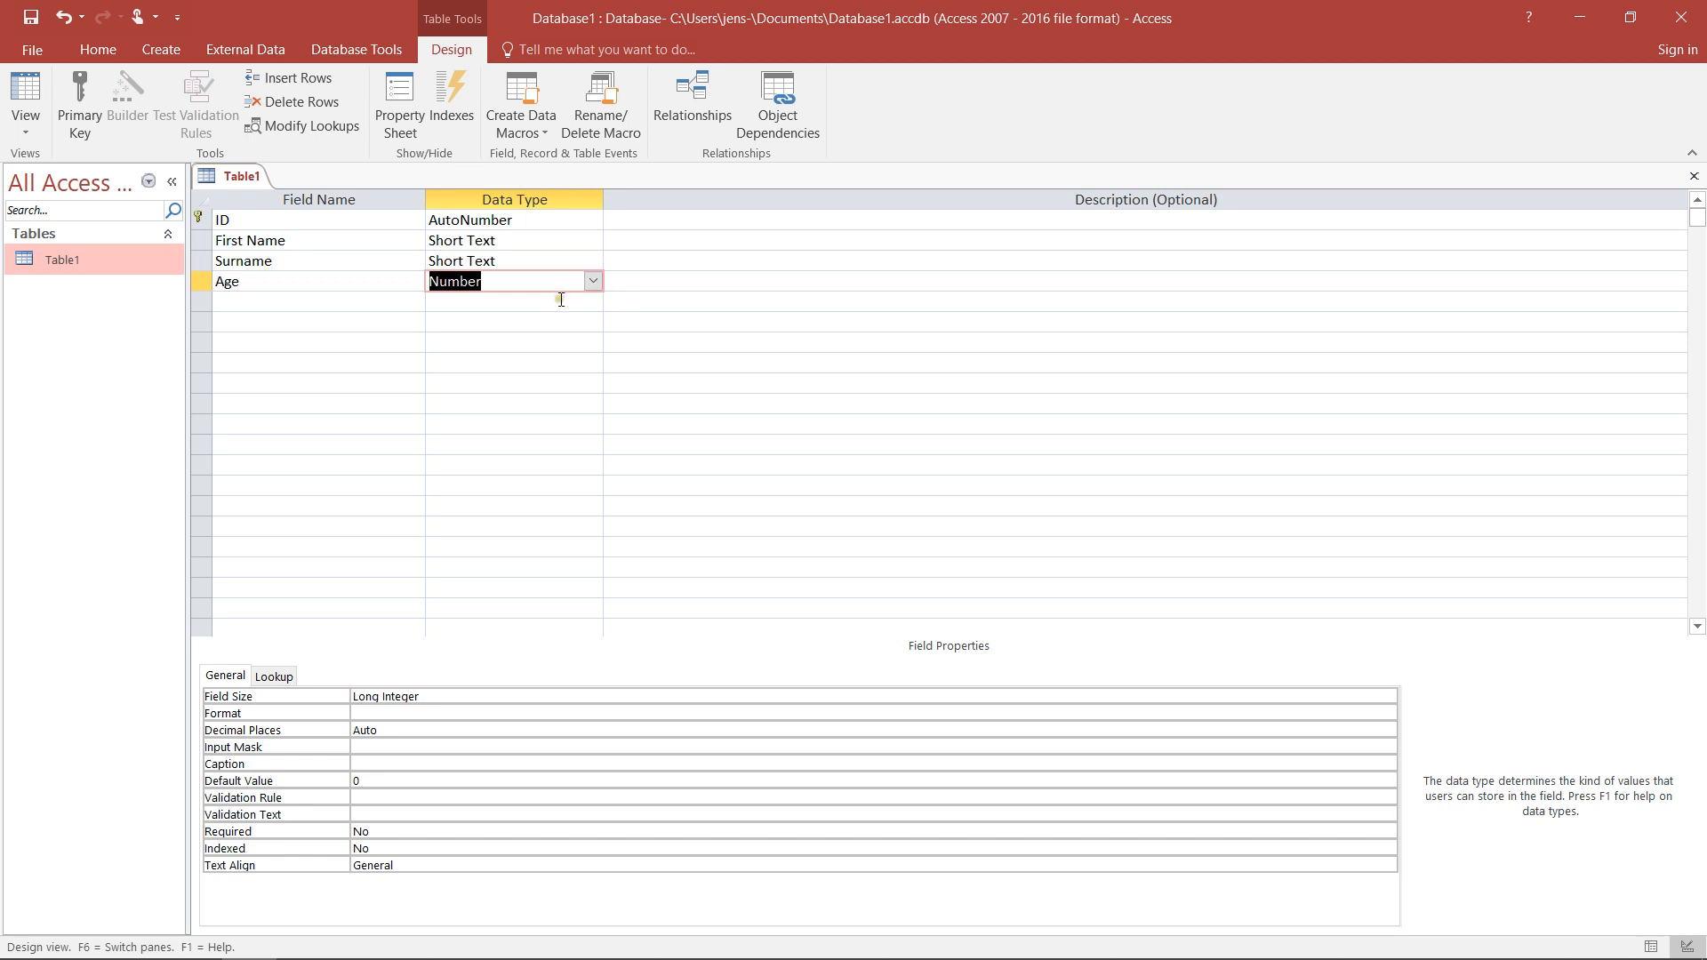
{"action": "left_click", "coordinate": [592, 281]}
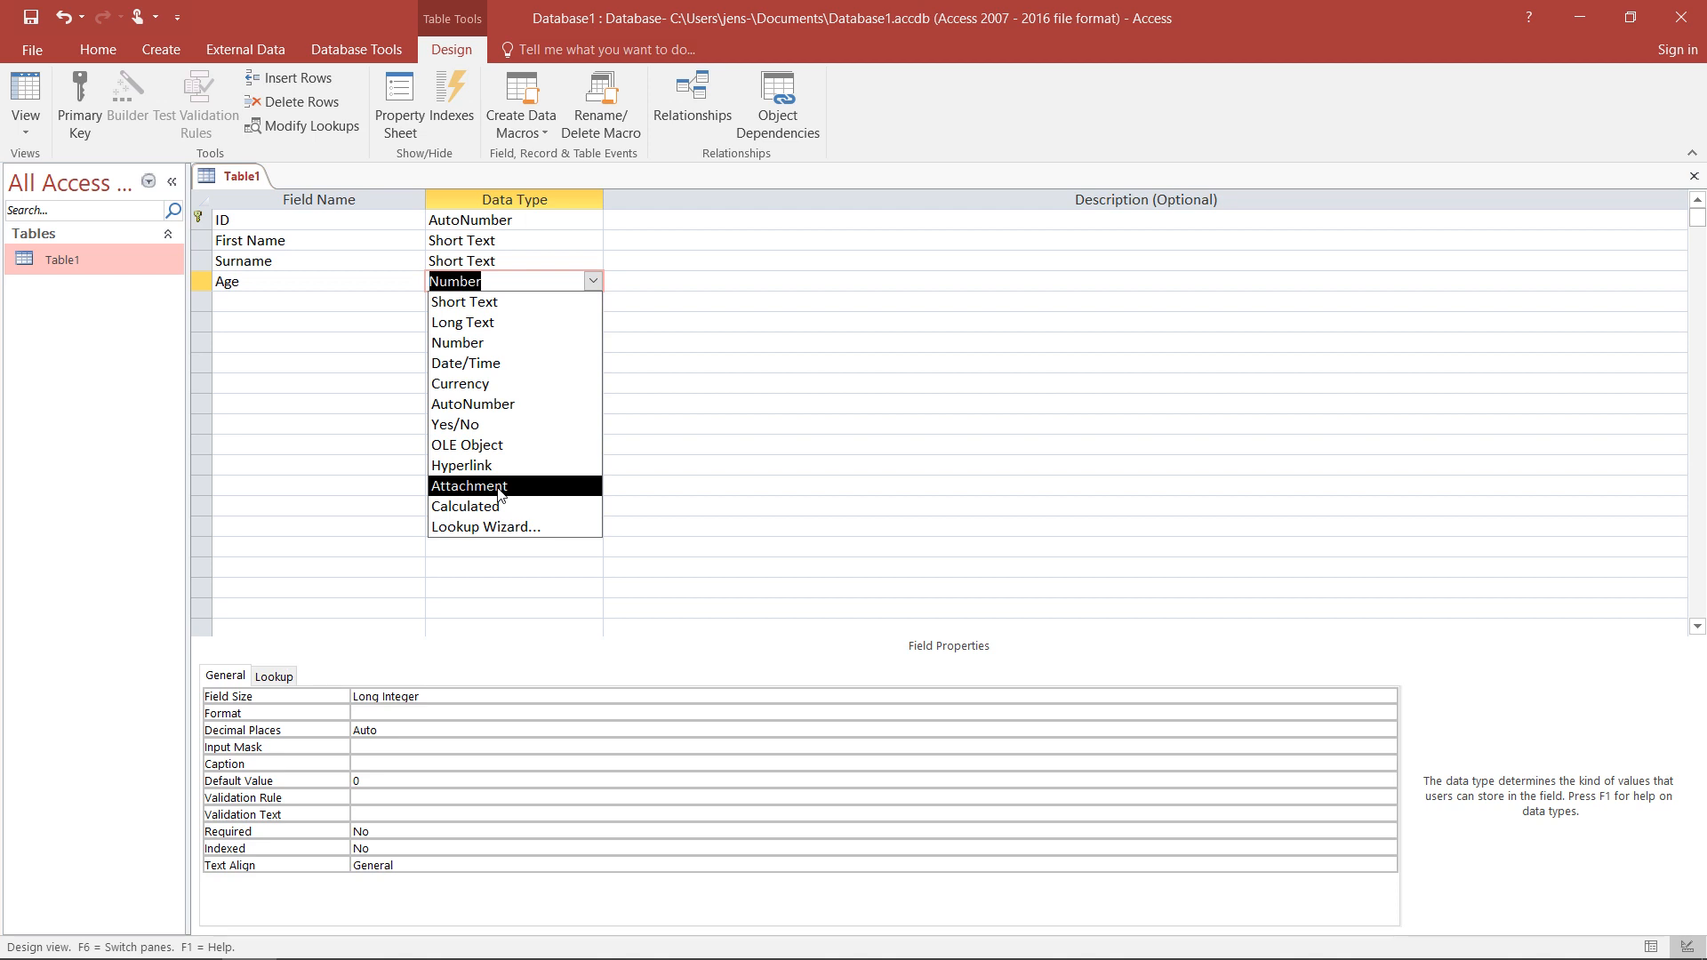
{"action": "left_click", "coordinate": [375, 343]}
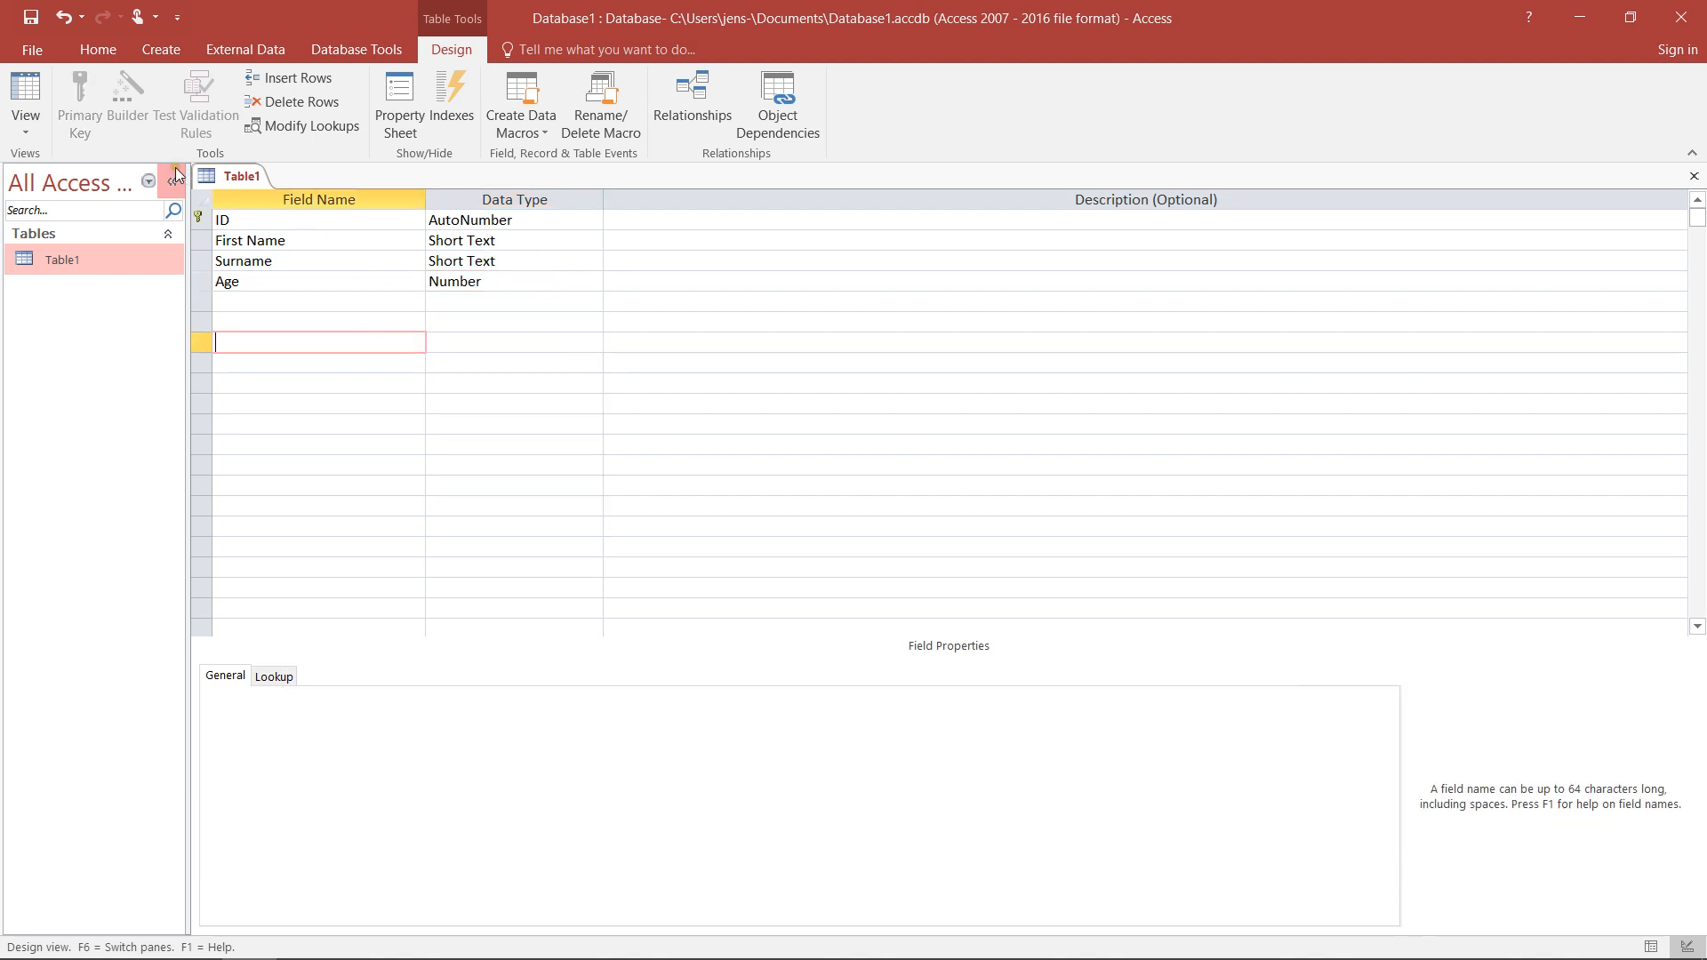
Step: Switch Table1 to Datasheet View, saving the table design
{"action": "left_click", "coordinate": [26, 125]}
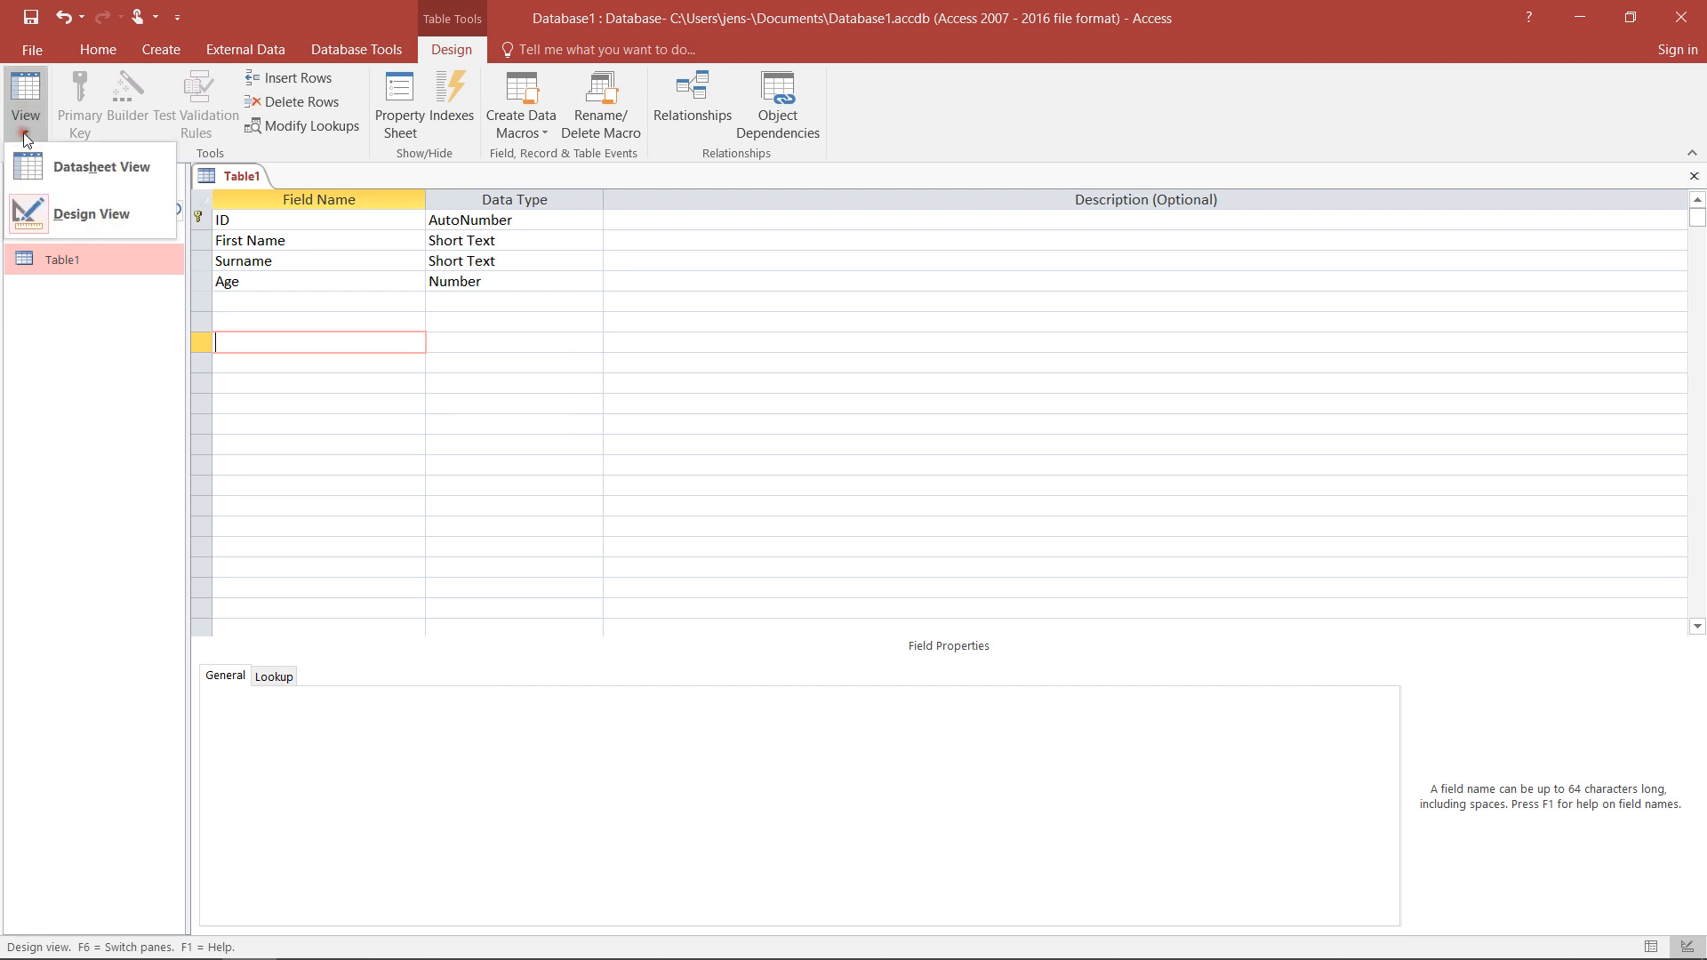
{"action": "left_click", "coordinate": [75, 164]}
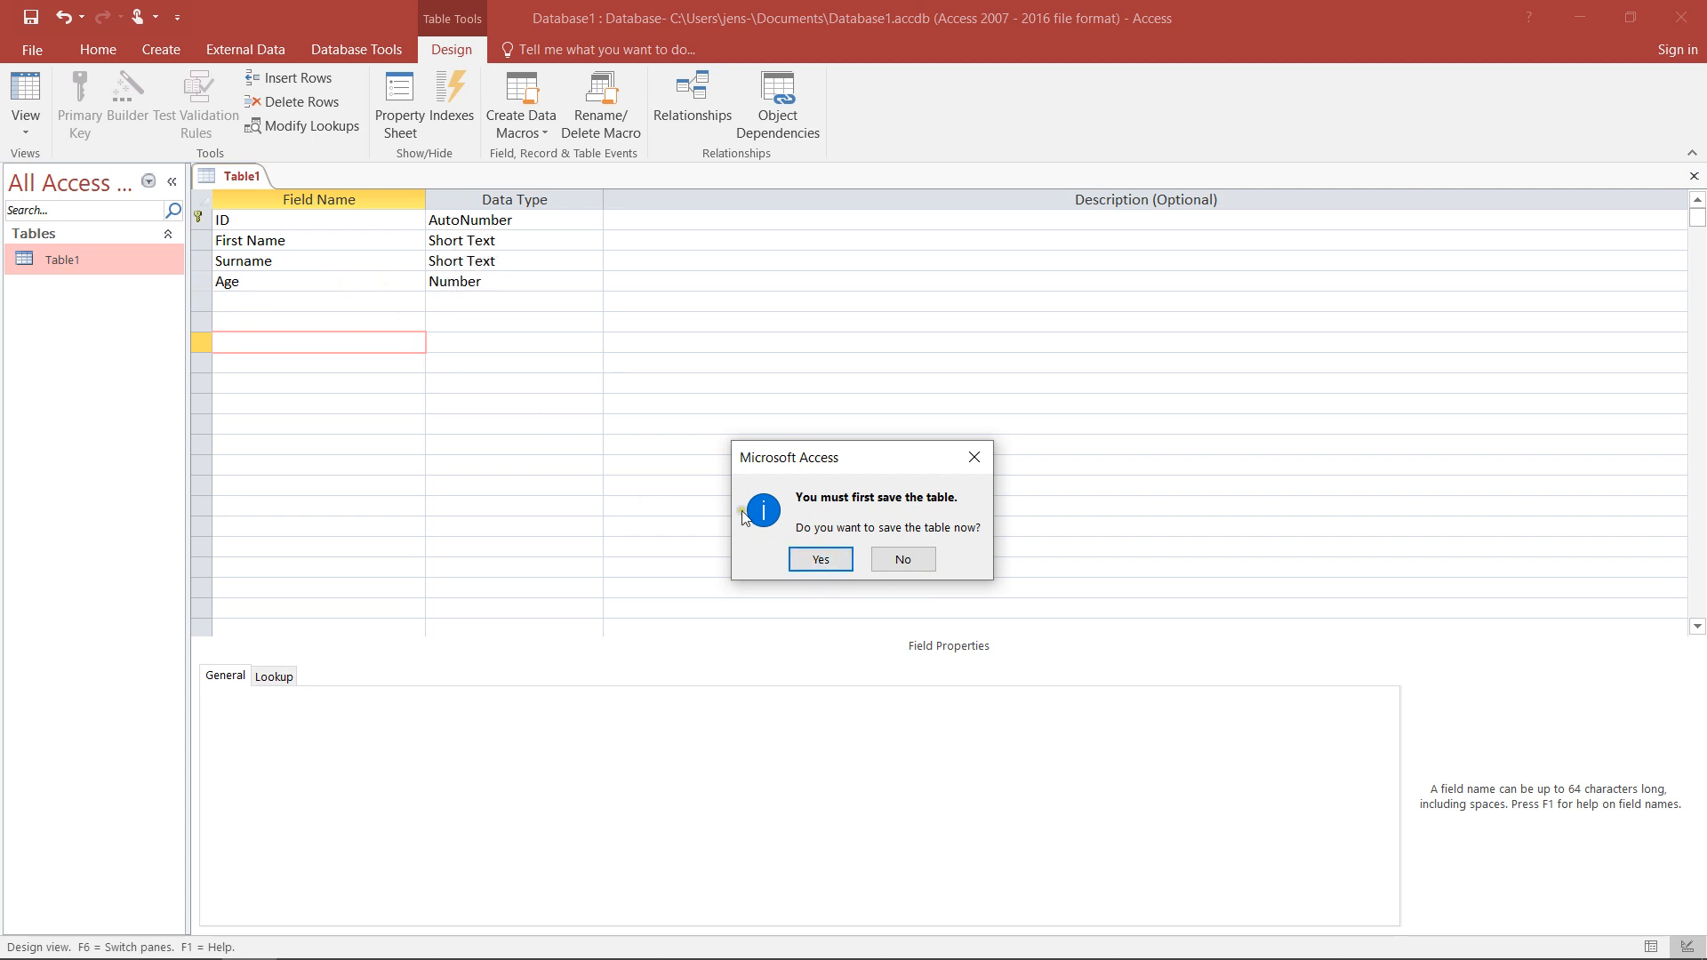
{"action": "left_click", "coordinate": [815, 560]}
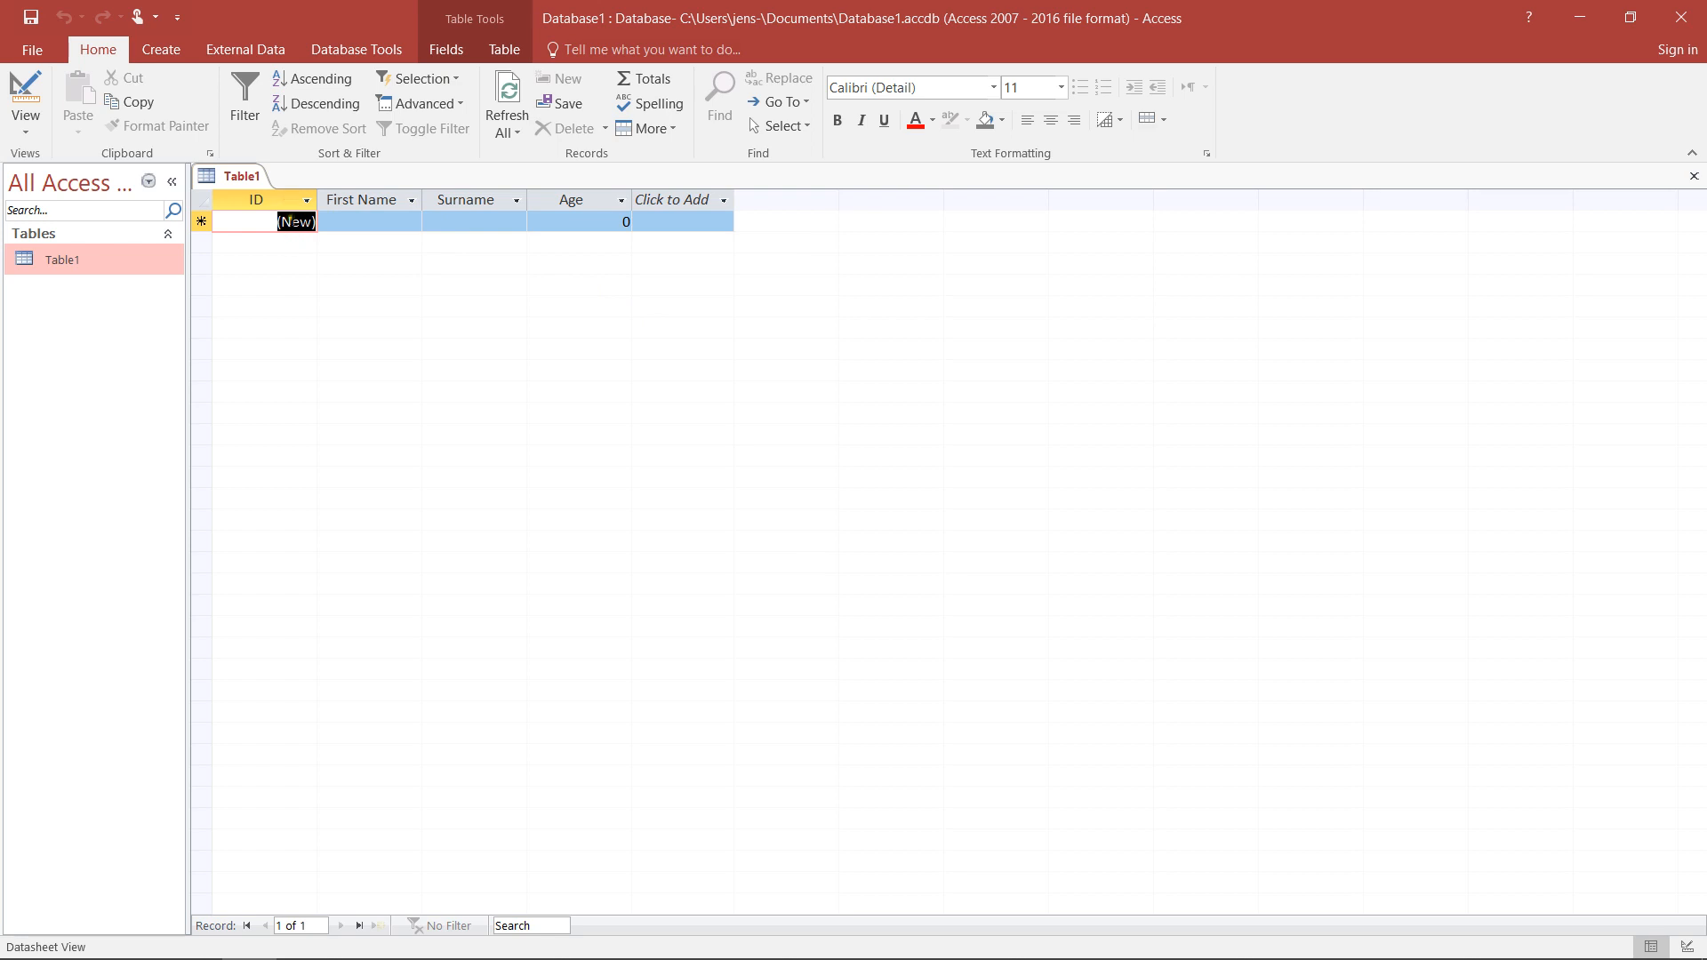
Step: Create two records in Table1 by entering a person's first name in each
{"action": "left_click", "coordinate": [363, 223]}
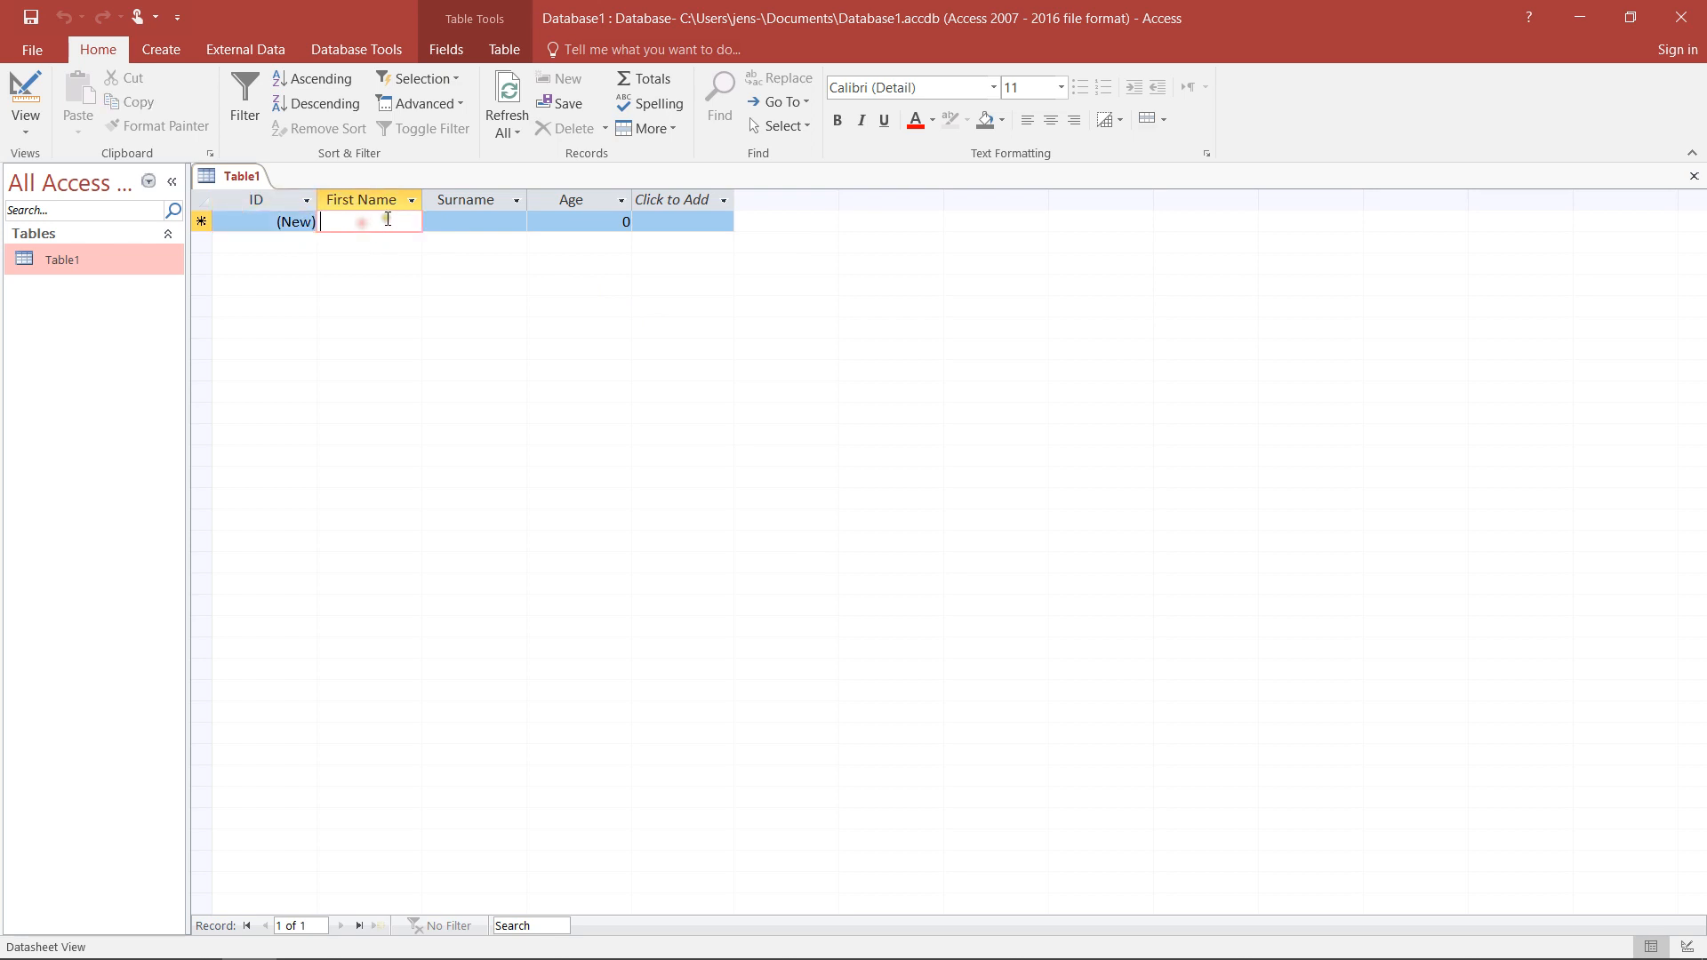
{"action": "type", "text": "Jens"}
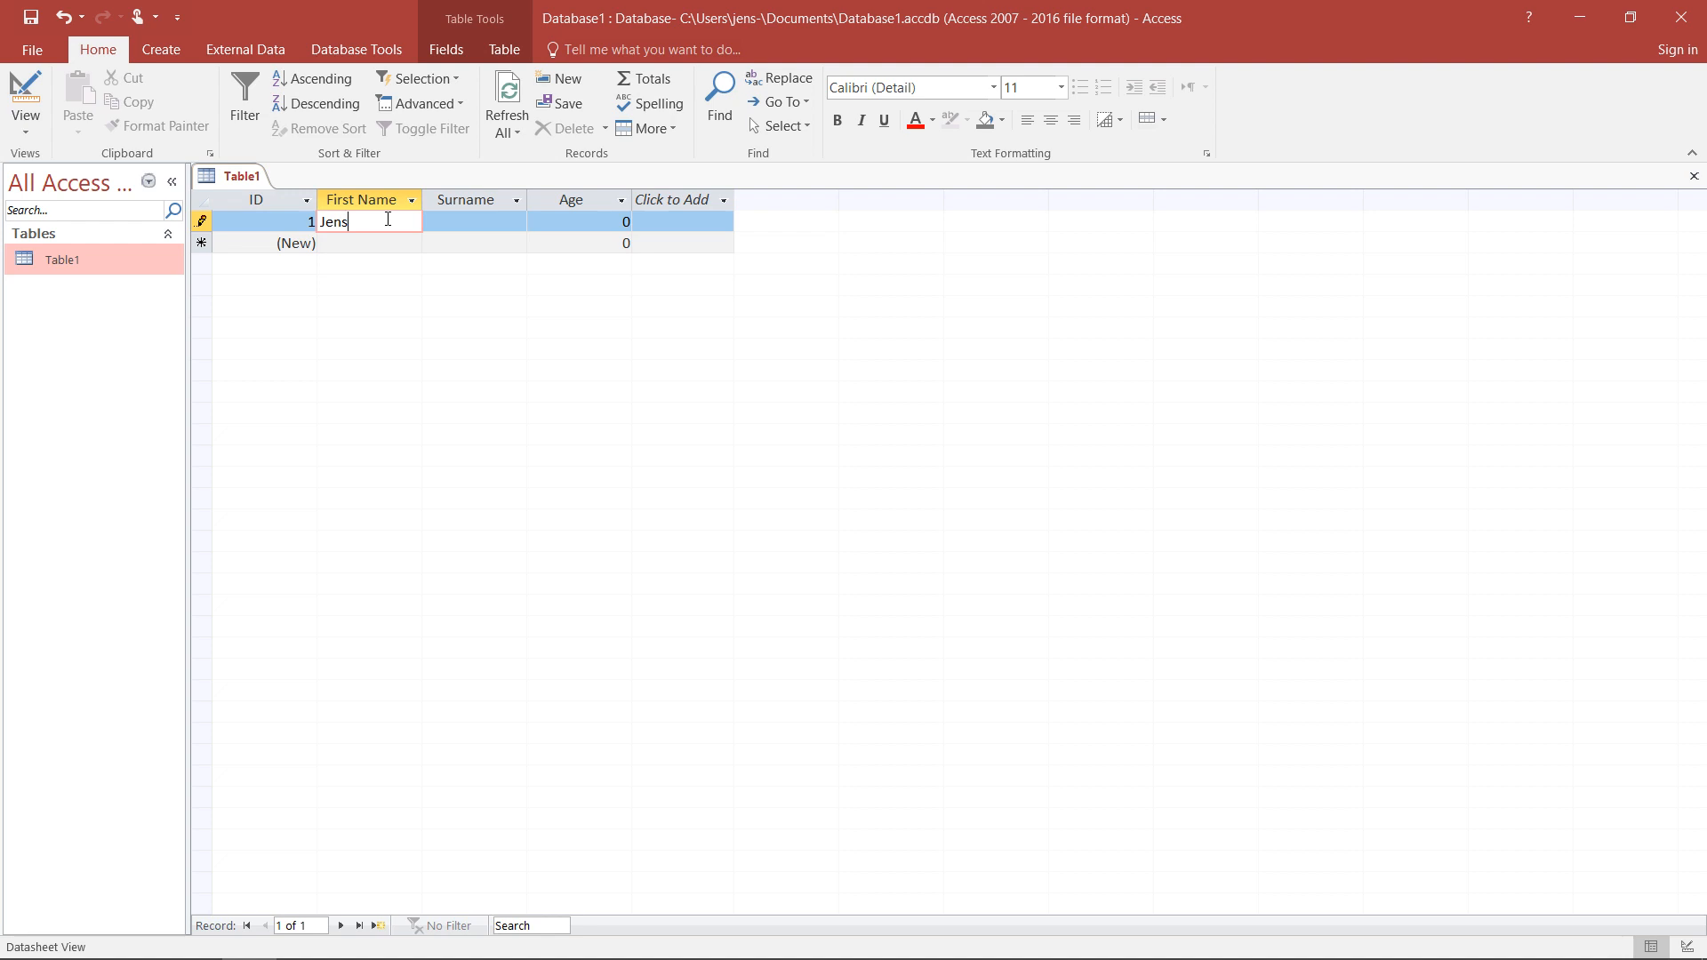
{"action": "key", "text": "Down"}
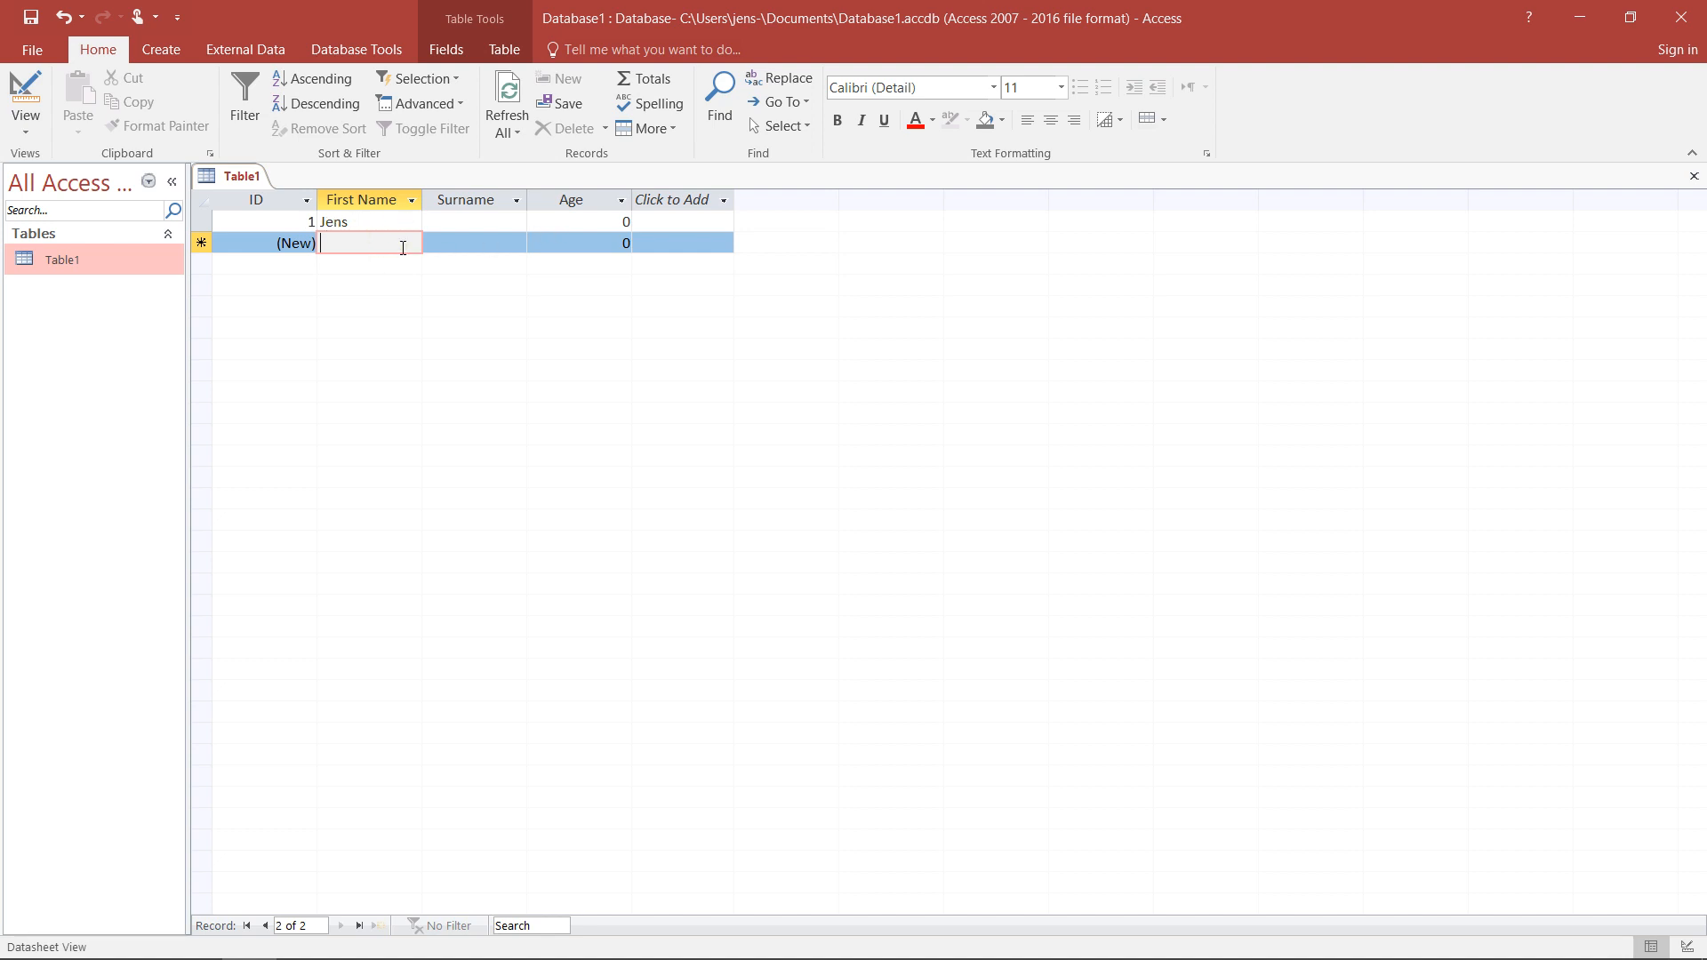
{"action": "type", "text": "Hans"}
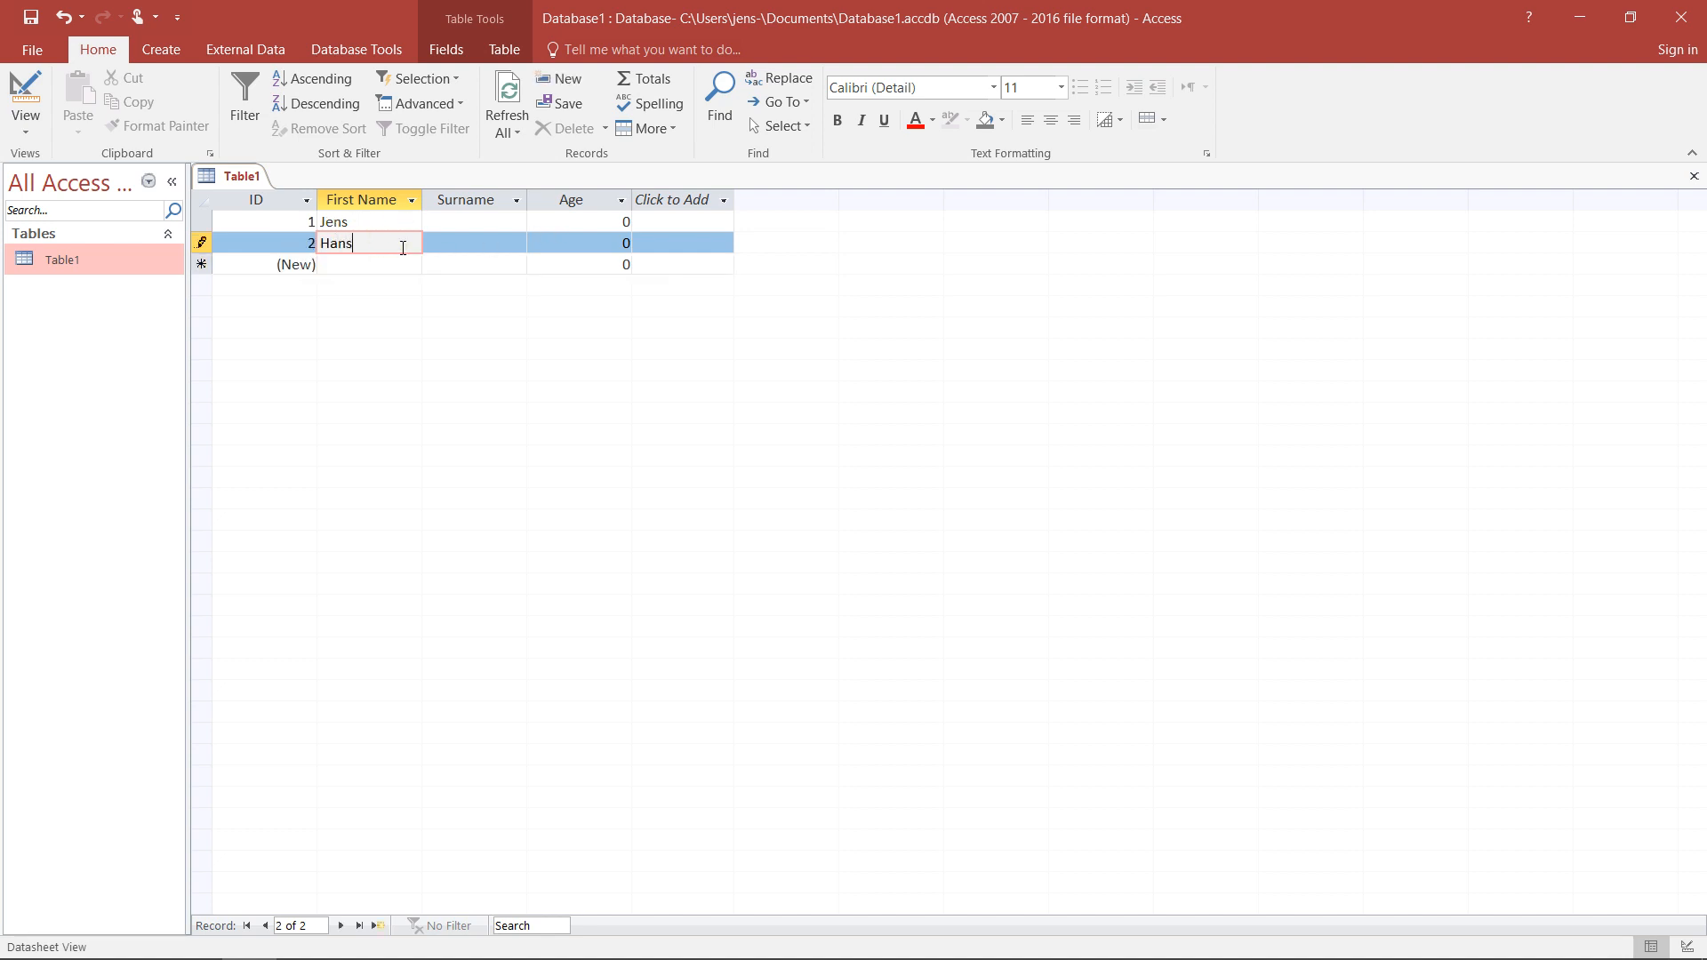
{"action": "key", "text": "Tab"}
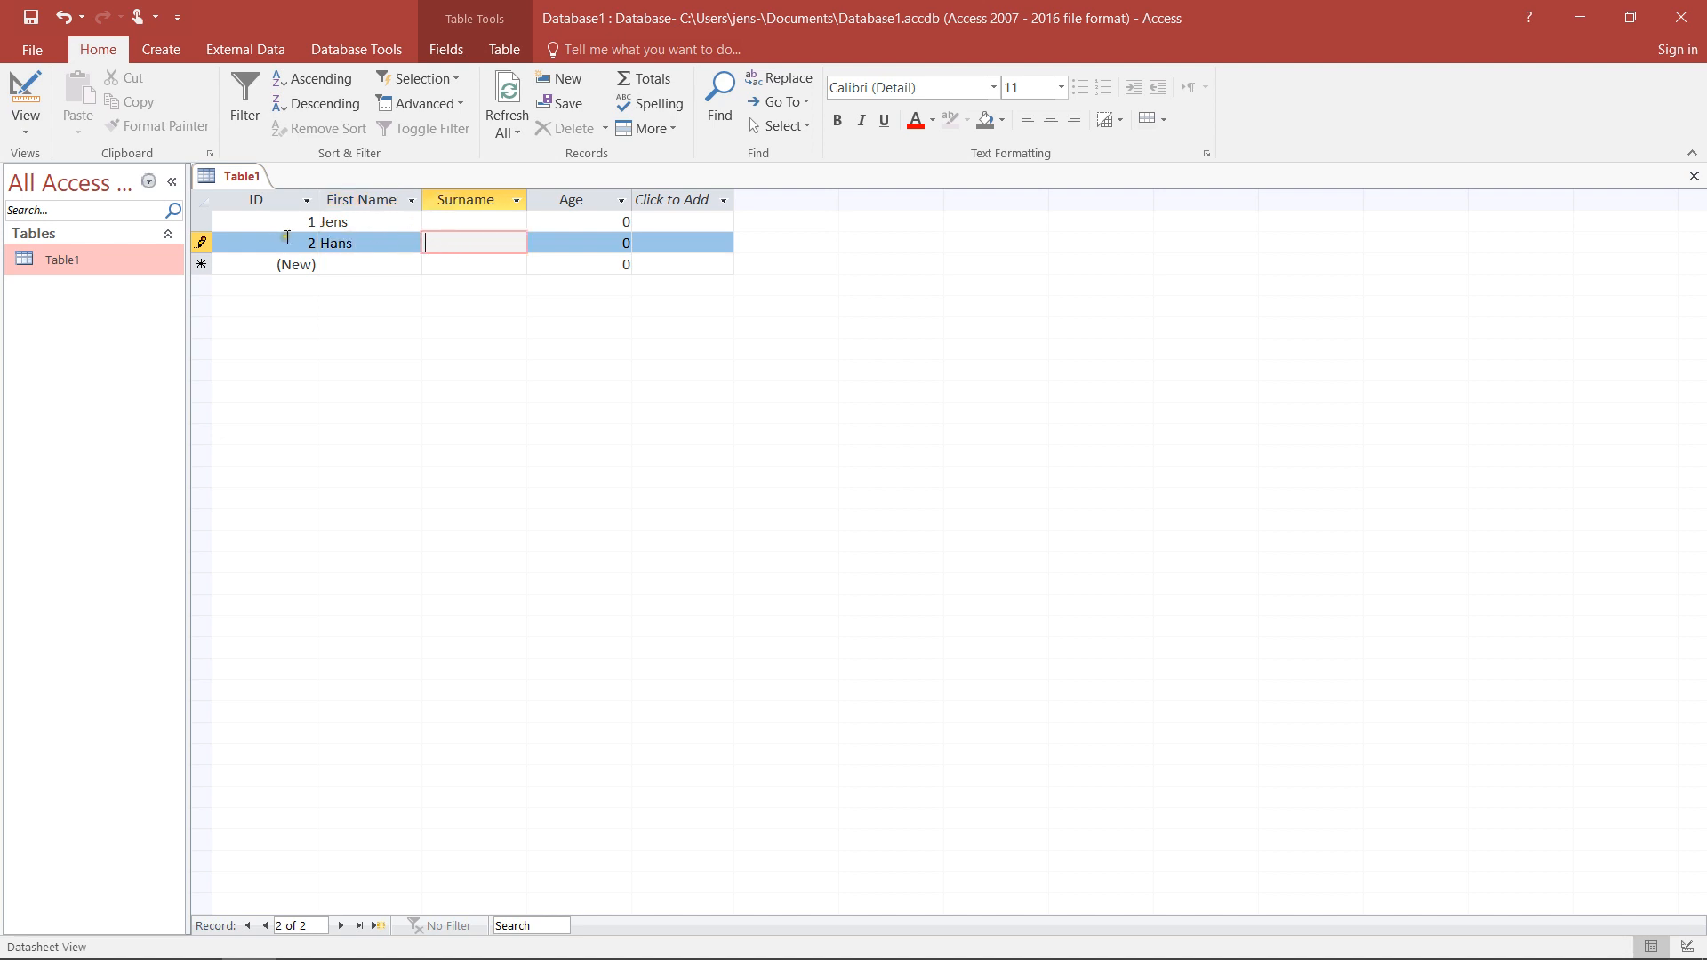
Step: Enter the person's surname in the first record
{"action": "left_click", "coordinate": [488, 219]}
{"action": "left_click", "coordinate": [494, 245]}
{"action": "left_click", "coordinate": [494, 222]}
{"action": "left_click", "coordinate": [494, 242]}
{"action": "left_click", "coordinate": [502, 221]}
{"action": "type", "text": "Perret"}
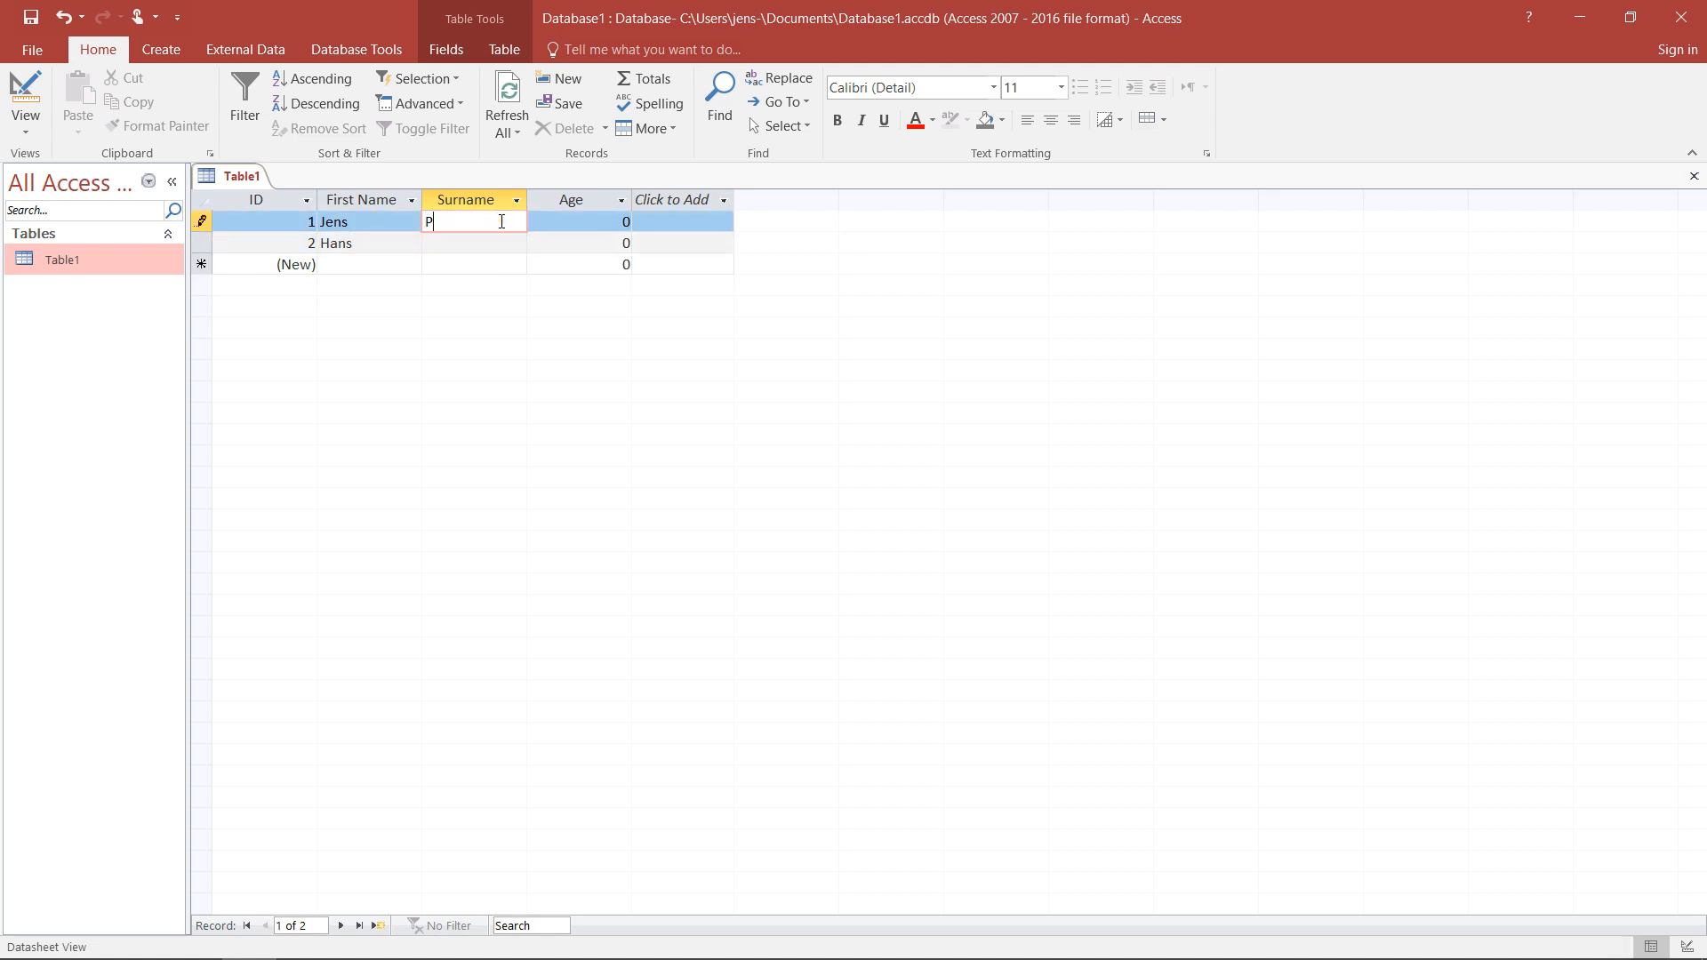
{"action": "left_click", "coordinate": [582, 242]}
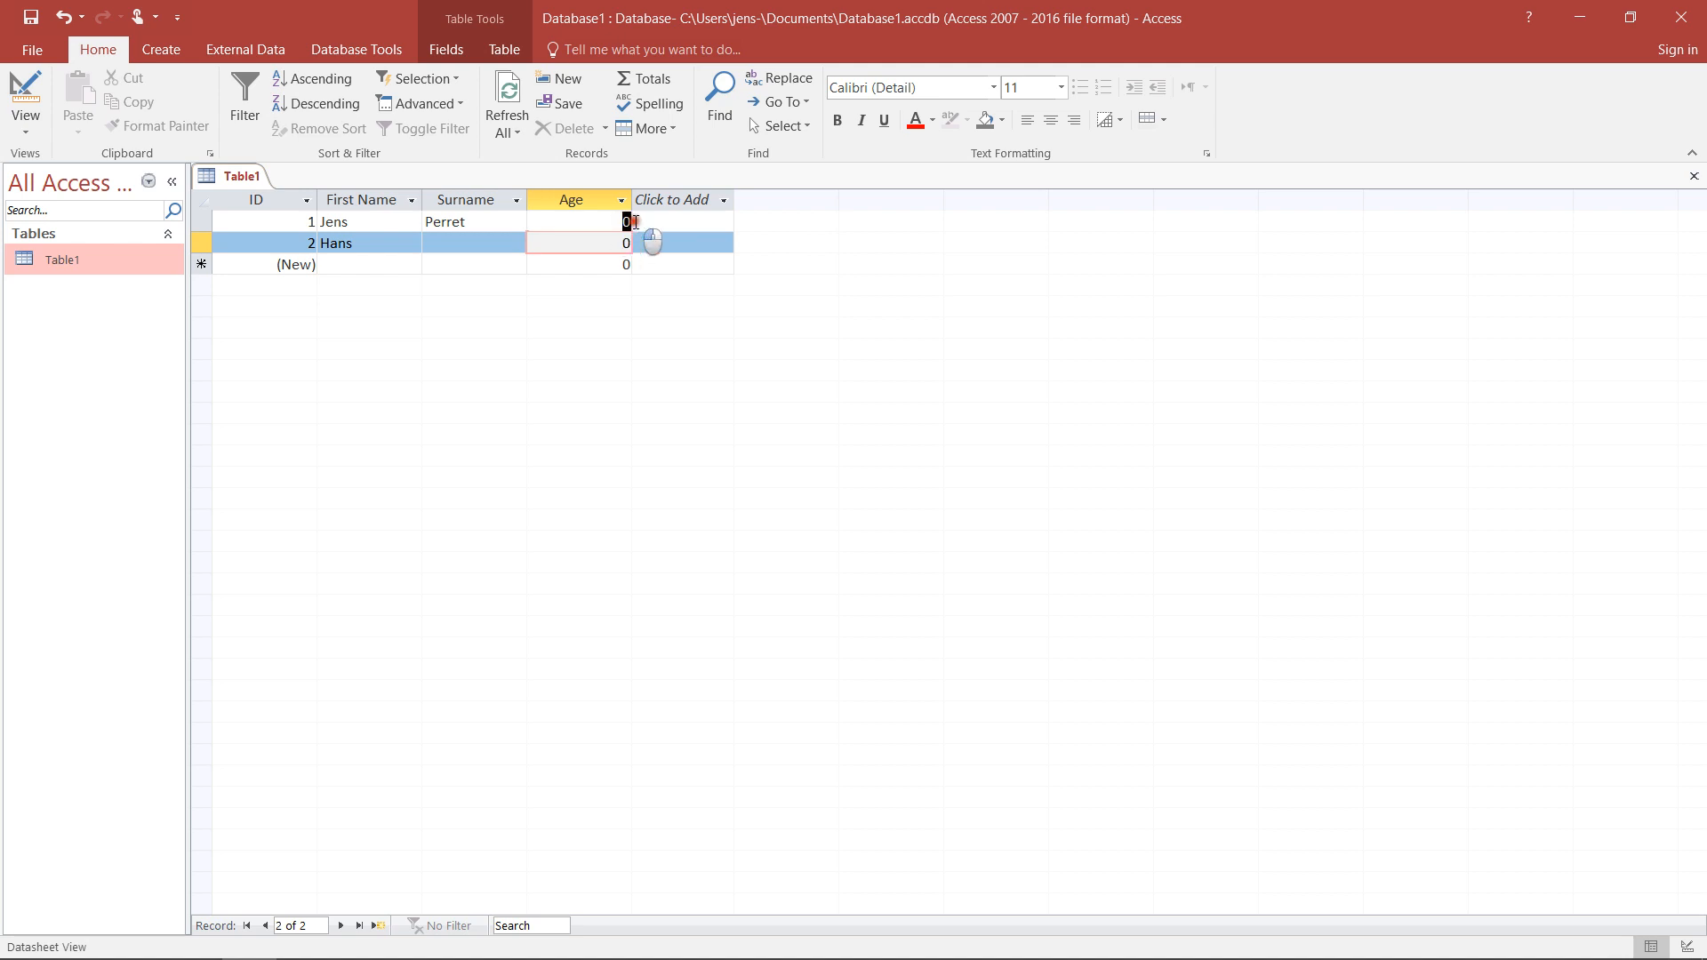
Step: Try the values 3, 100 and -20 in turn as the first record's Age
{"action": "key", "text": "Up"}
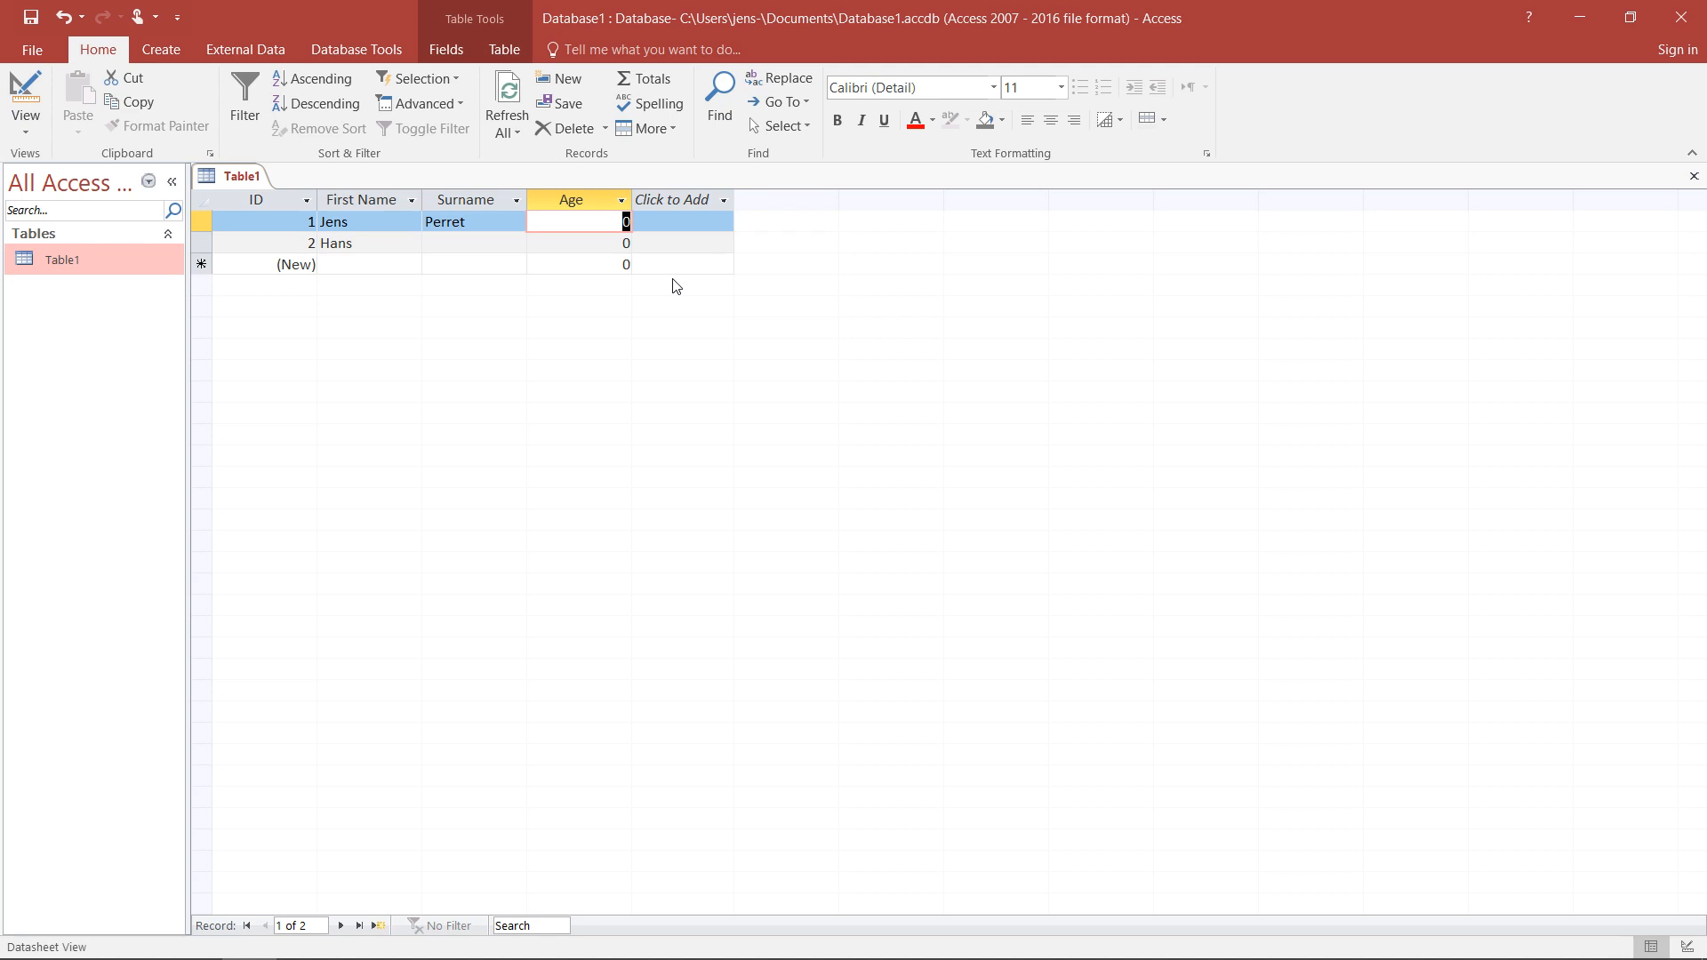
{"action": "type", "text": "3"}
{"action": "key", "text": "Down"}
{"action": "key", "text": "Up"}
{"action": "type", "text": "100"}
{"action": "key", "text": "Down"}
{"action": "key", "text": "Up"}
{"action": "type", "text": "-20"}
{"action": "key", "text": "Down"}
Step: Try the text "Twenty" as the first record's Age, and clear the cell after choosing to enter a new value
{"action": "key", "text": "Up"}
{"action": "key", "text": "BackSpace"}
{"action": "type", "text": "Twenty"}
{"action": "key", "text": "Return"}
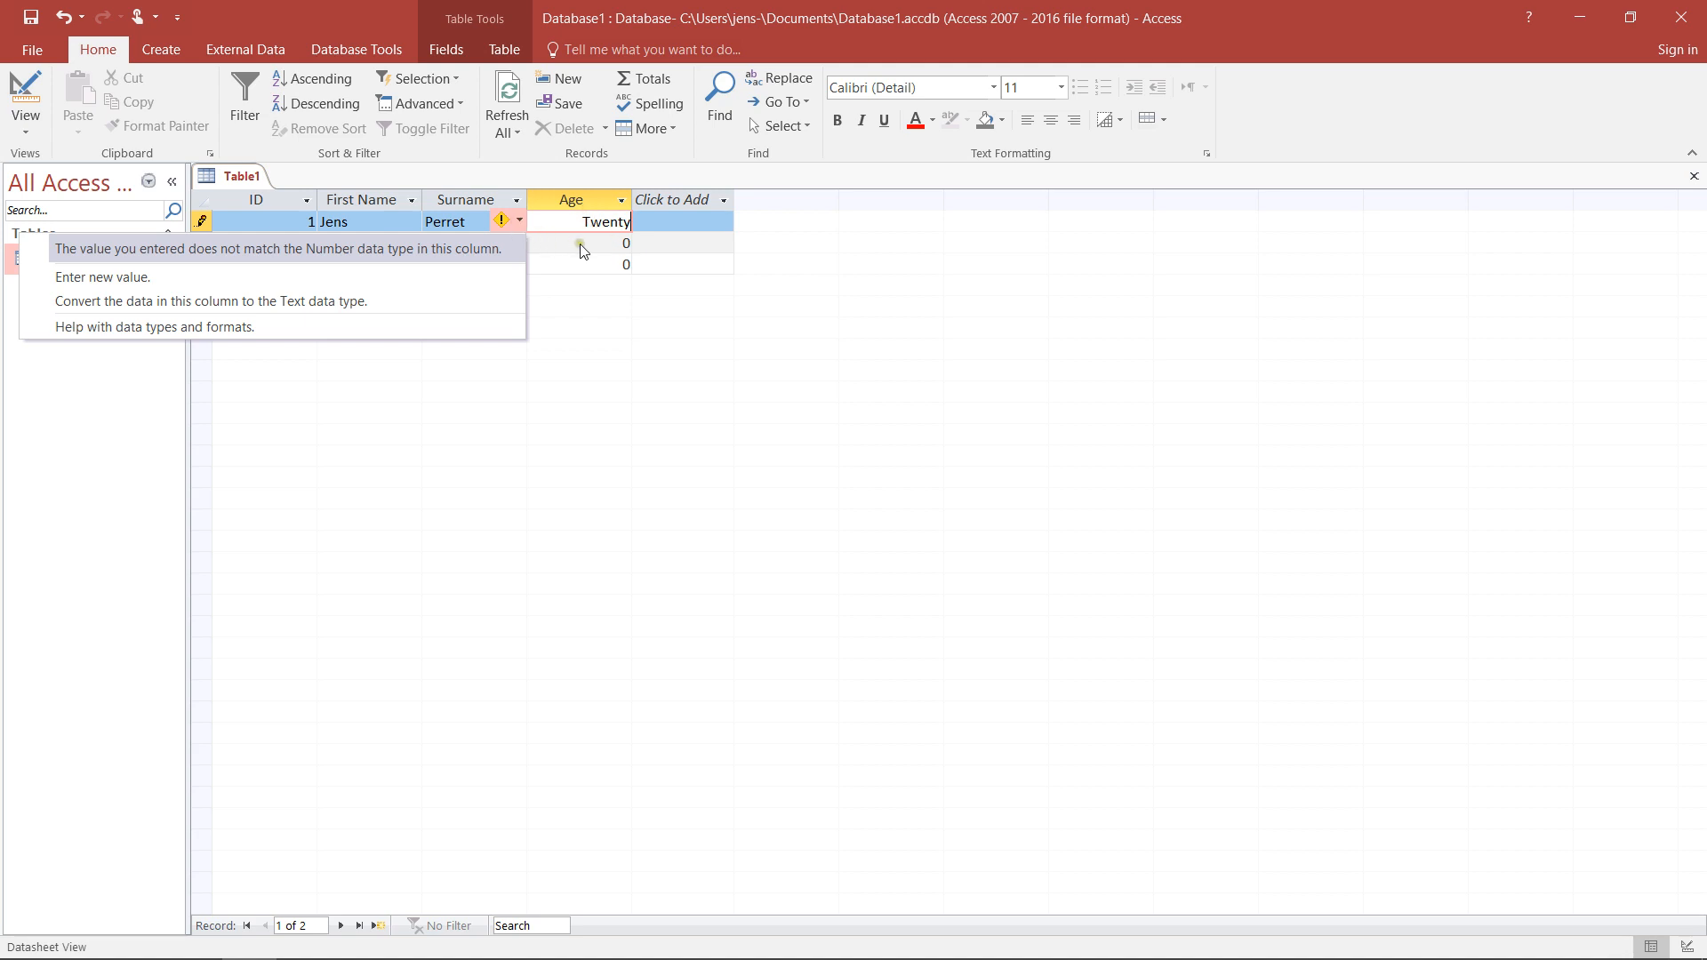
{"action": "key", "text": "Up"}
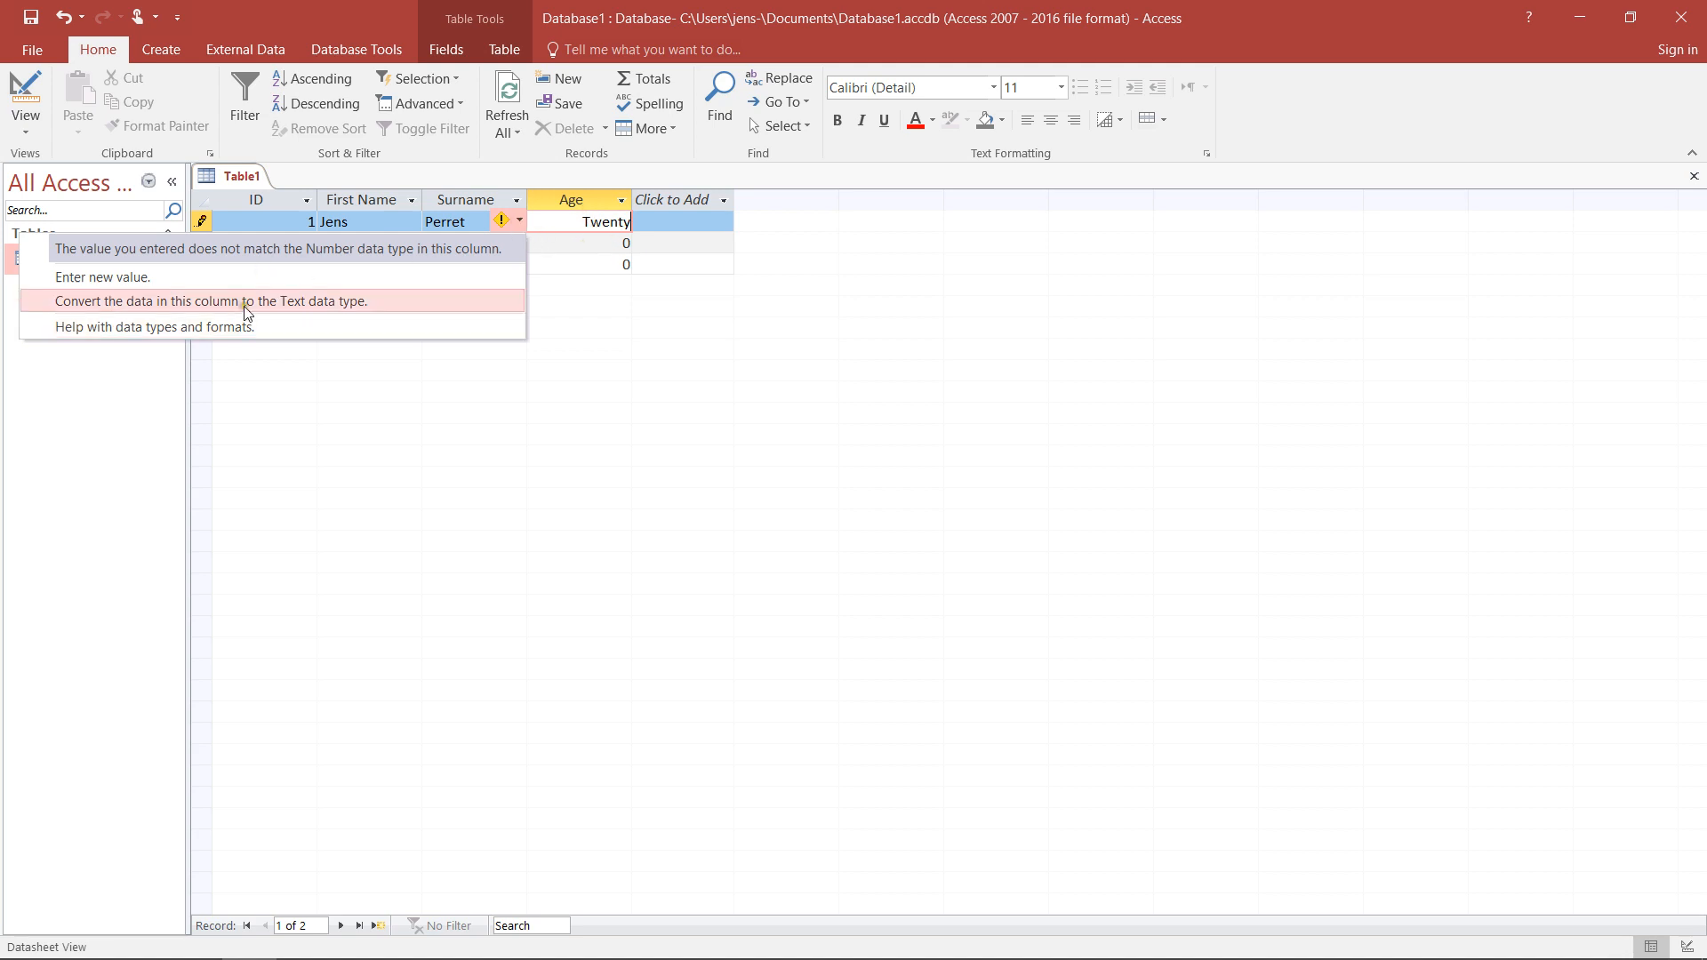
{"action": "left_click", "coordinate": [199, 281]}
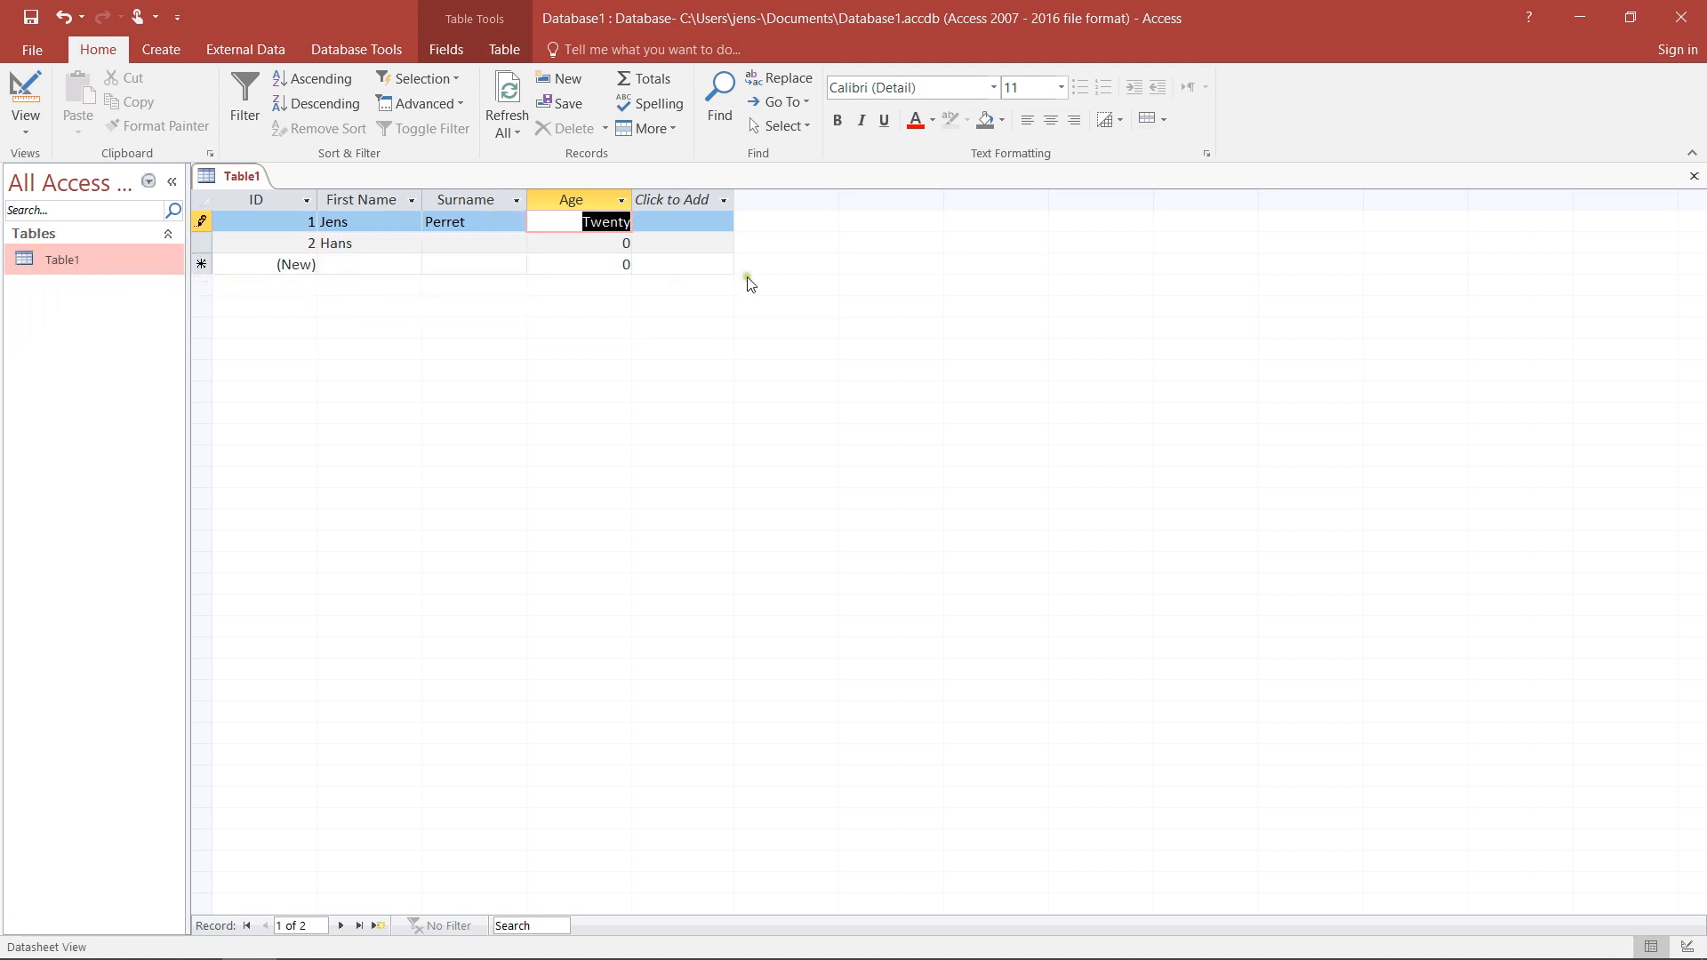
{"action": "key", "text": "Delete"}
{"action": "key", "text": "Down"}
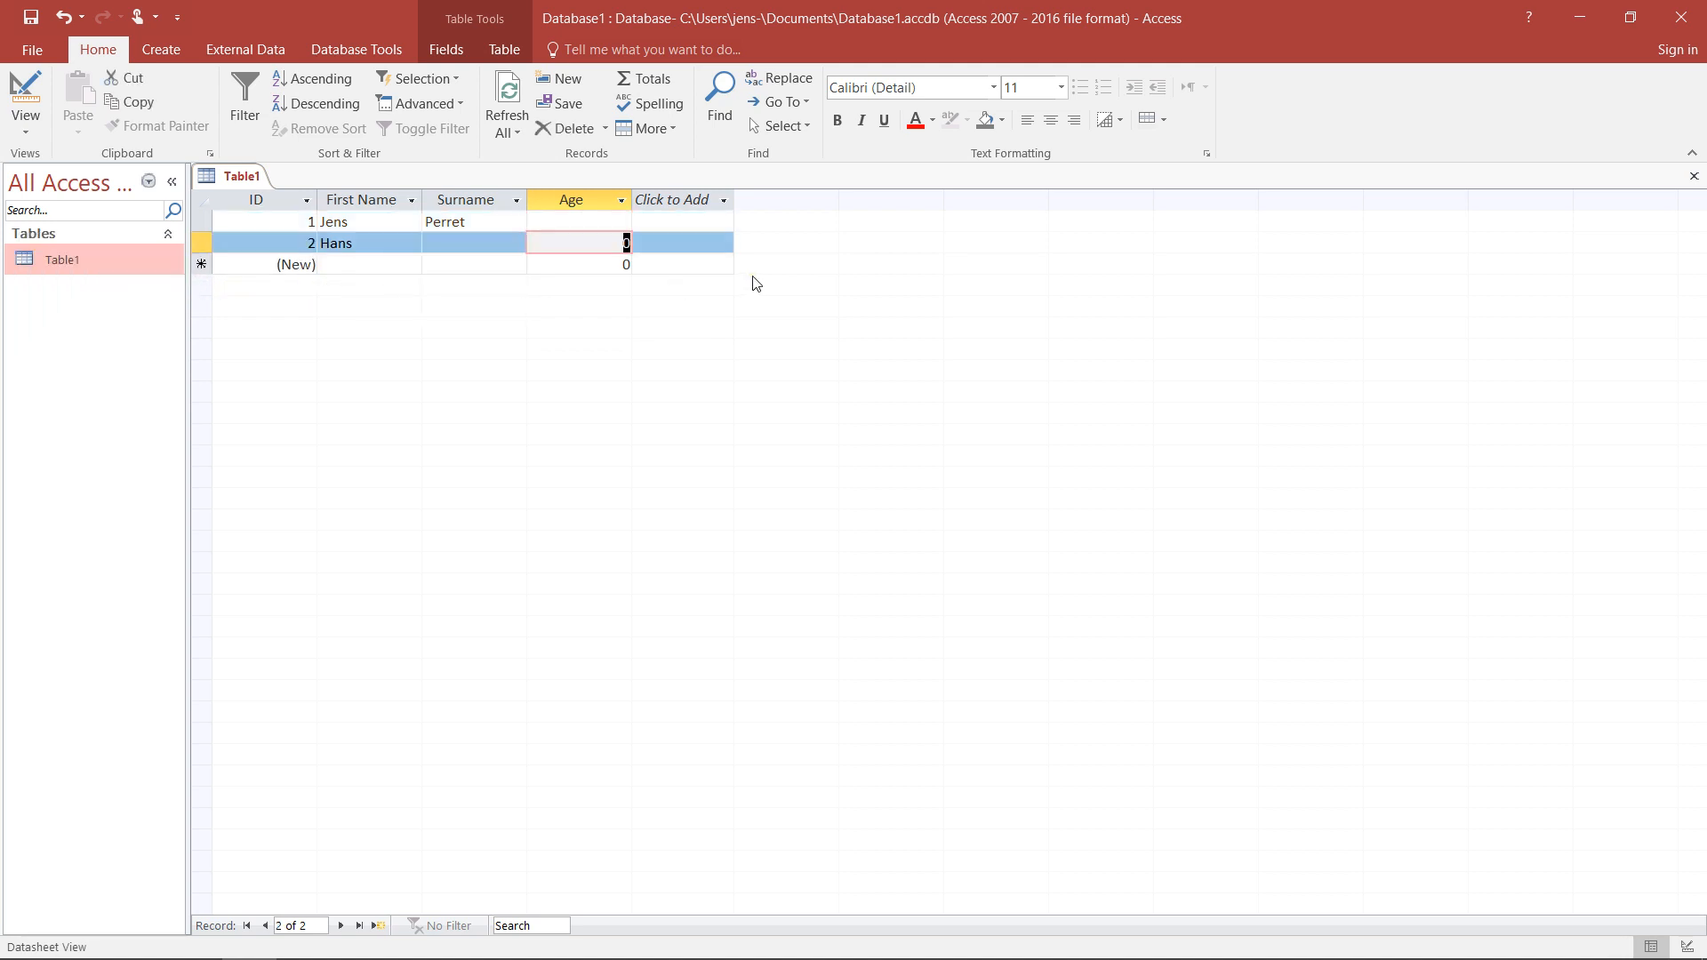
{"action": "left_click", "coordinate": [595, 223]}
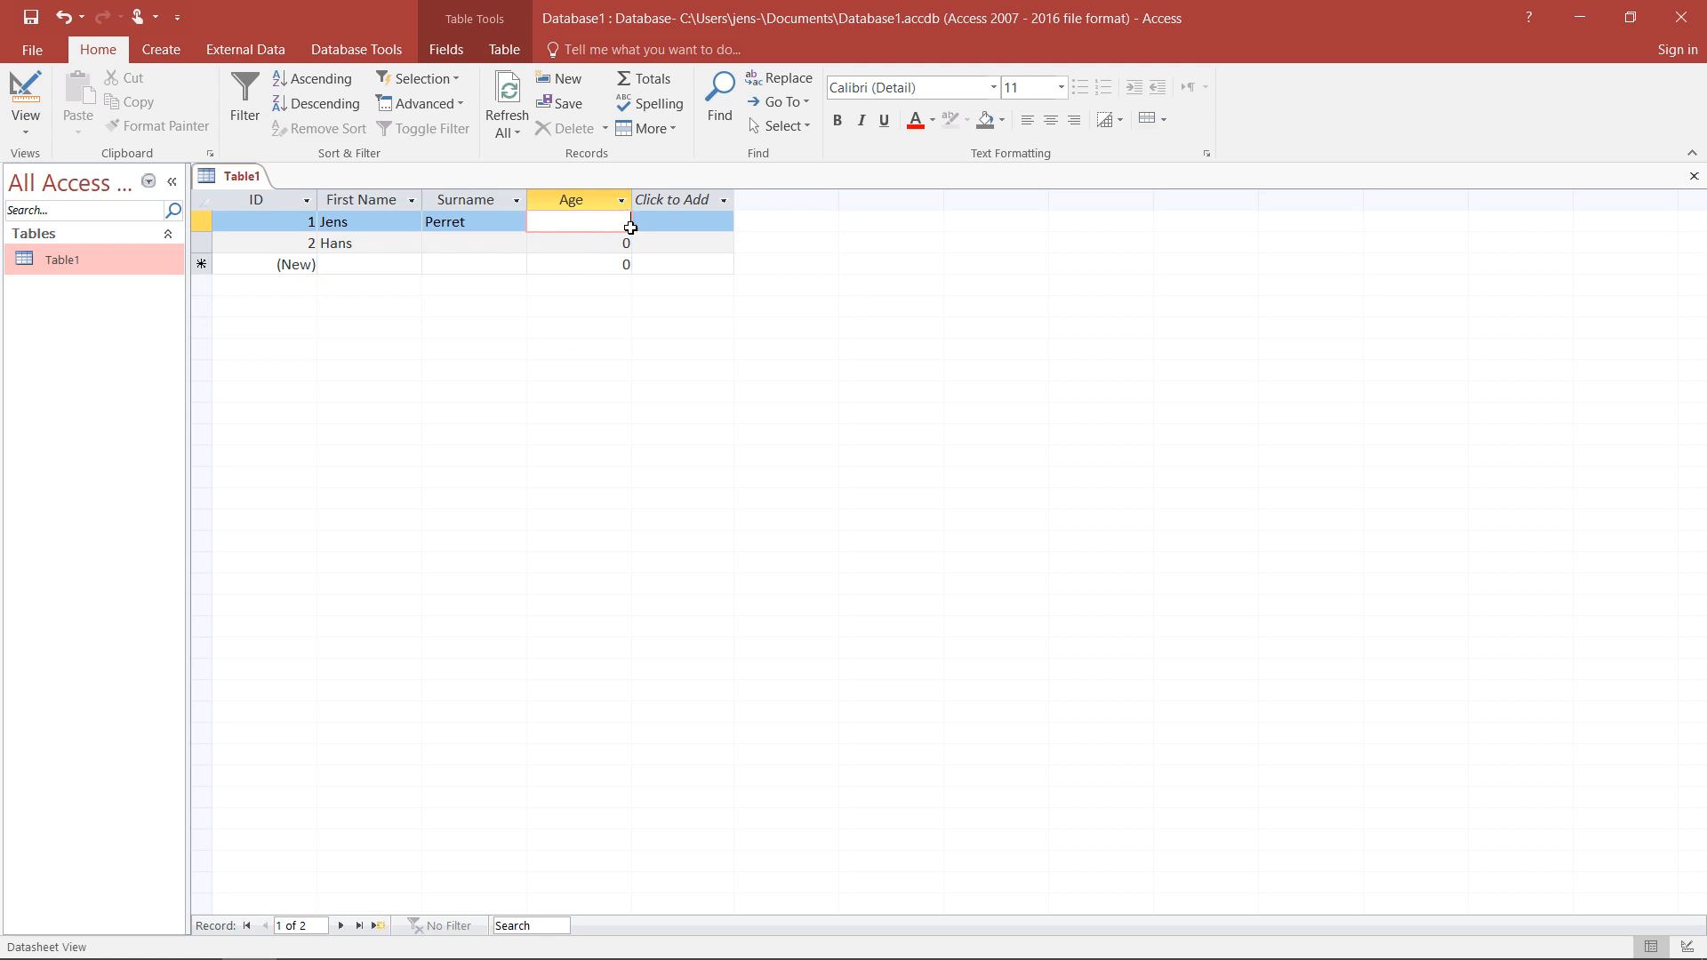
{"action": "left_click", "coordinate": [602, 221]}
{"action": "left_click", "coordinate": [547, 224]}
{"action": "left_click", "coordinate": [491, 328]}
Step: Enter the number 28 as the second record's Surname to test whether the text field accepts digits
{"action": "left_click", "coordinate": [469, 247]}
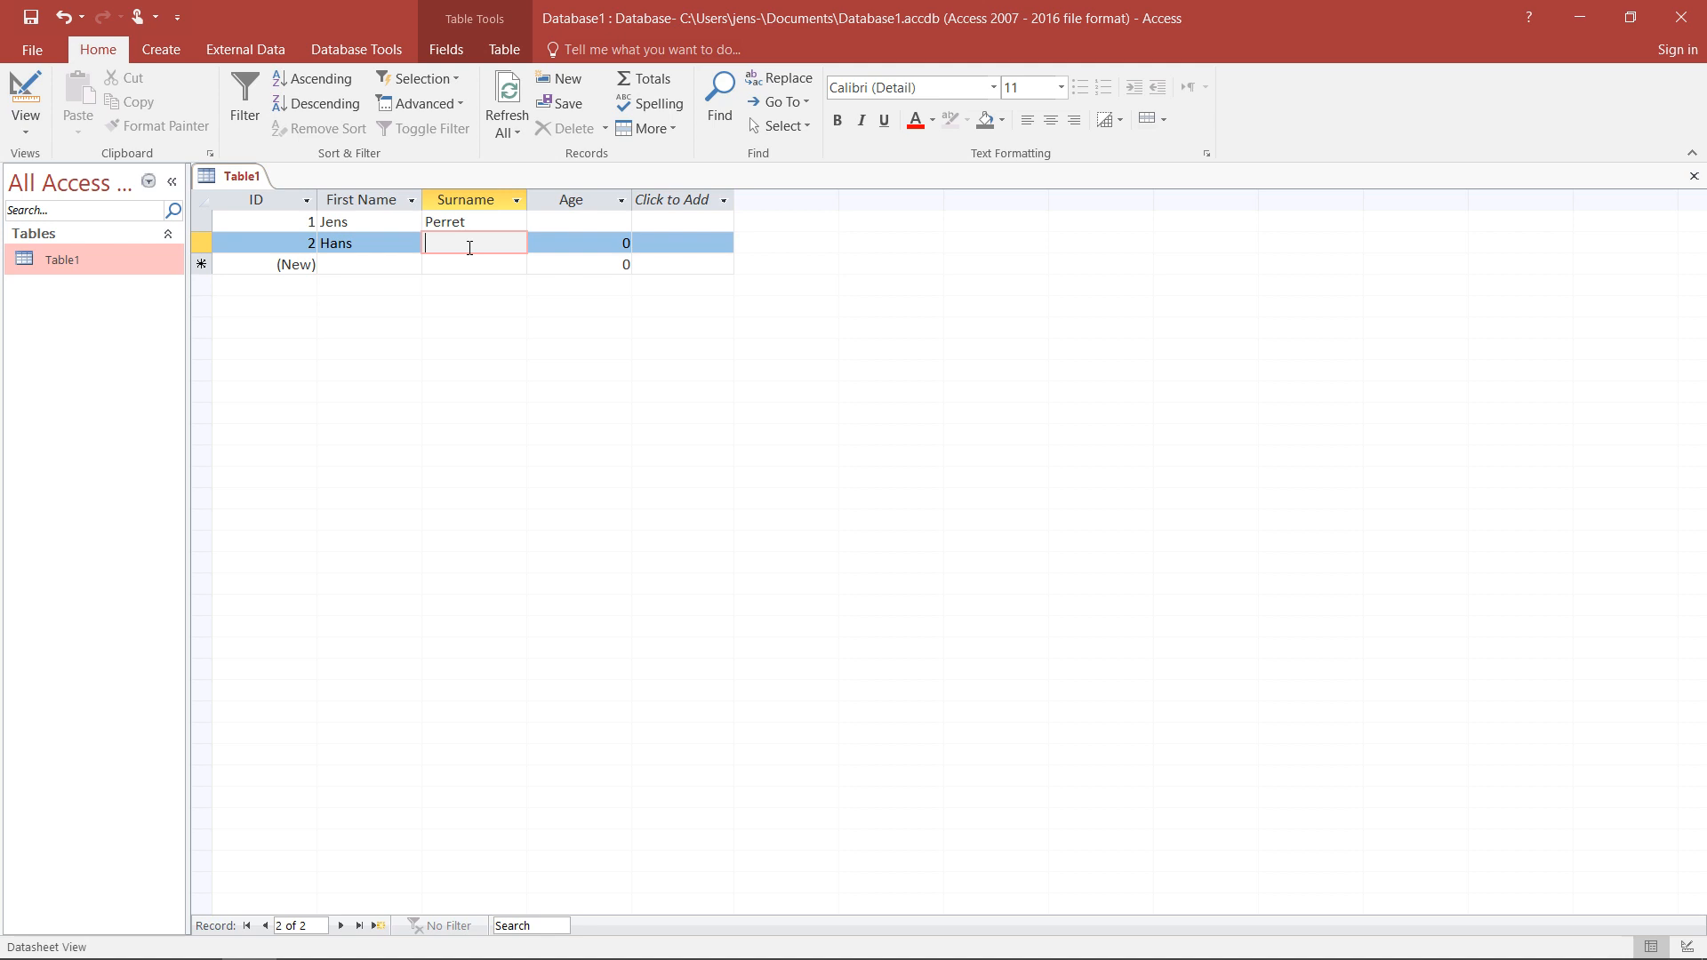
{"action": "type", "text": "28"}
{"action": "key", "text": "Down"}
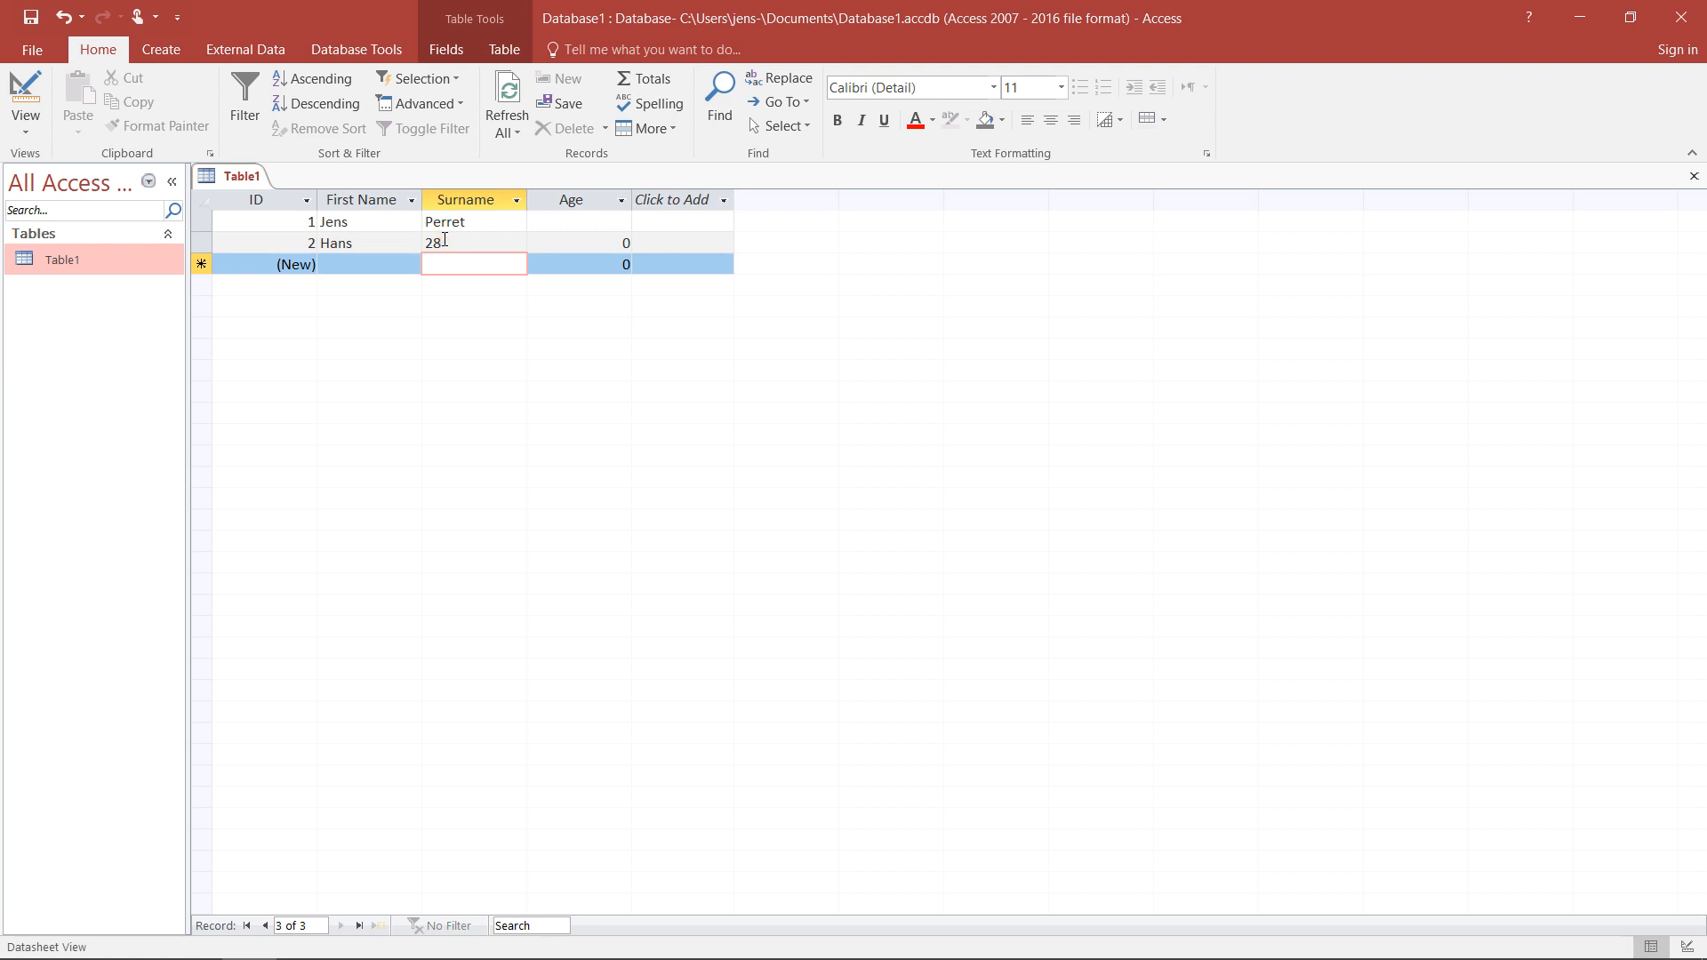
{"action": "left_click", "coordinate": [435, 243]}
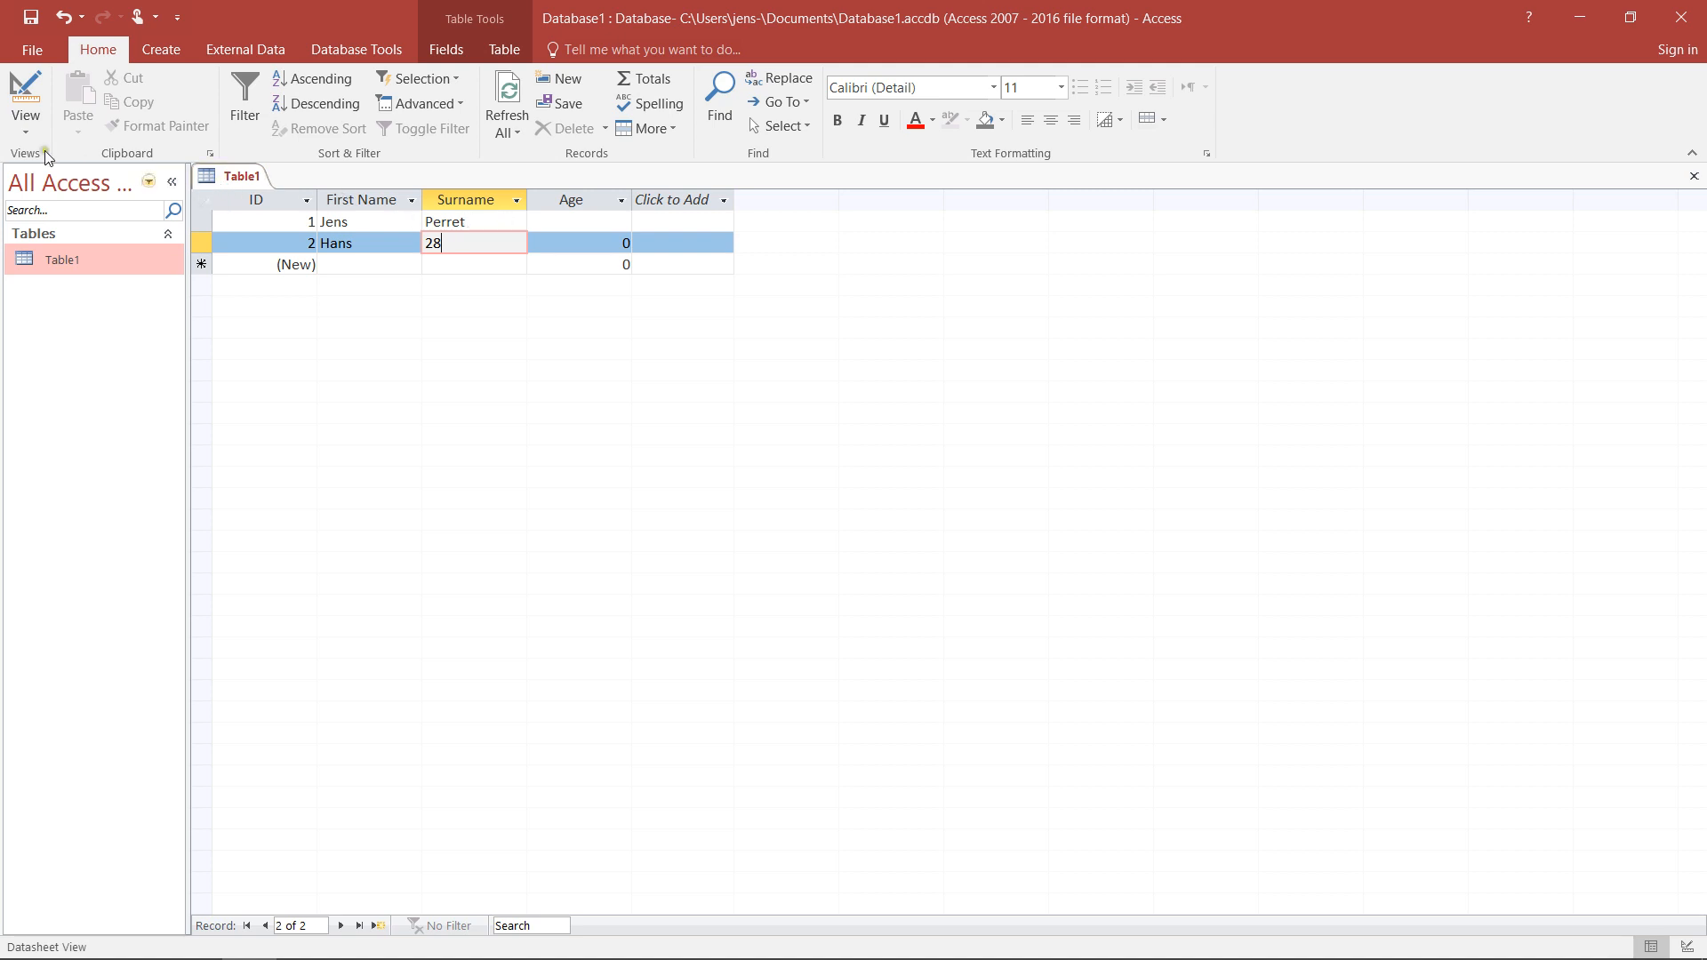
{"action": "left_click", "coordinate": [27, 130]}
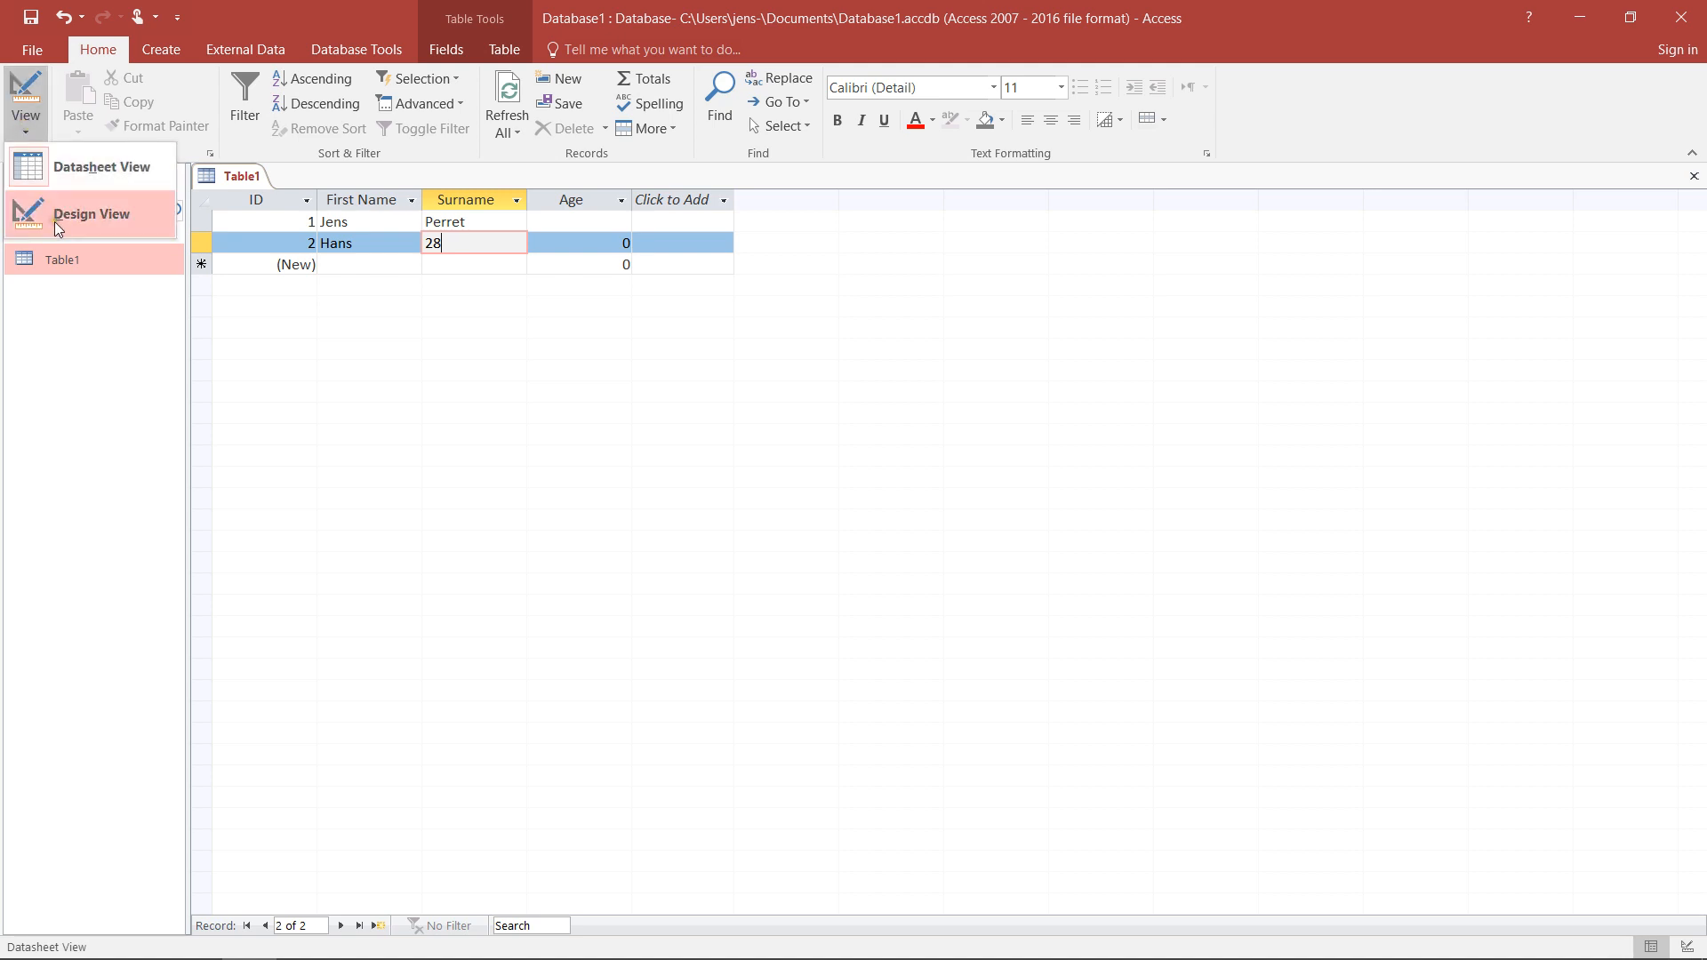
{"action": "left_click", "coordinate": [555, 300]}
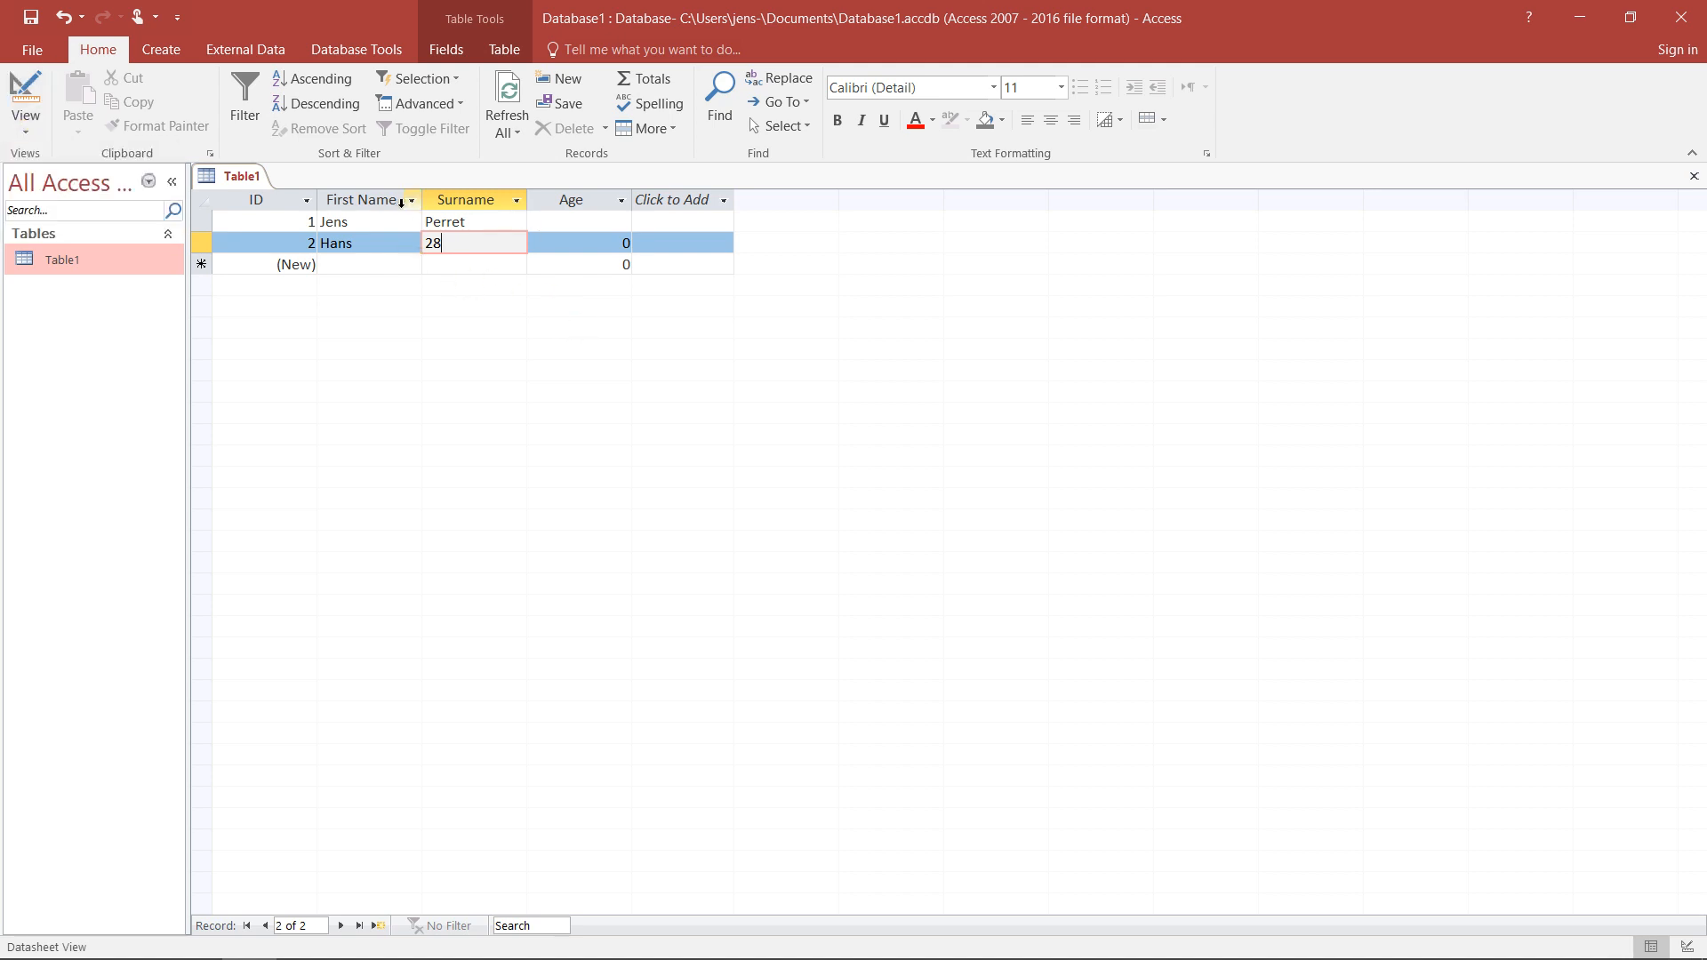
{"action": "left_click", "coordinate": [548, 256]}
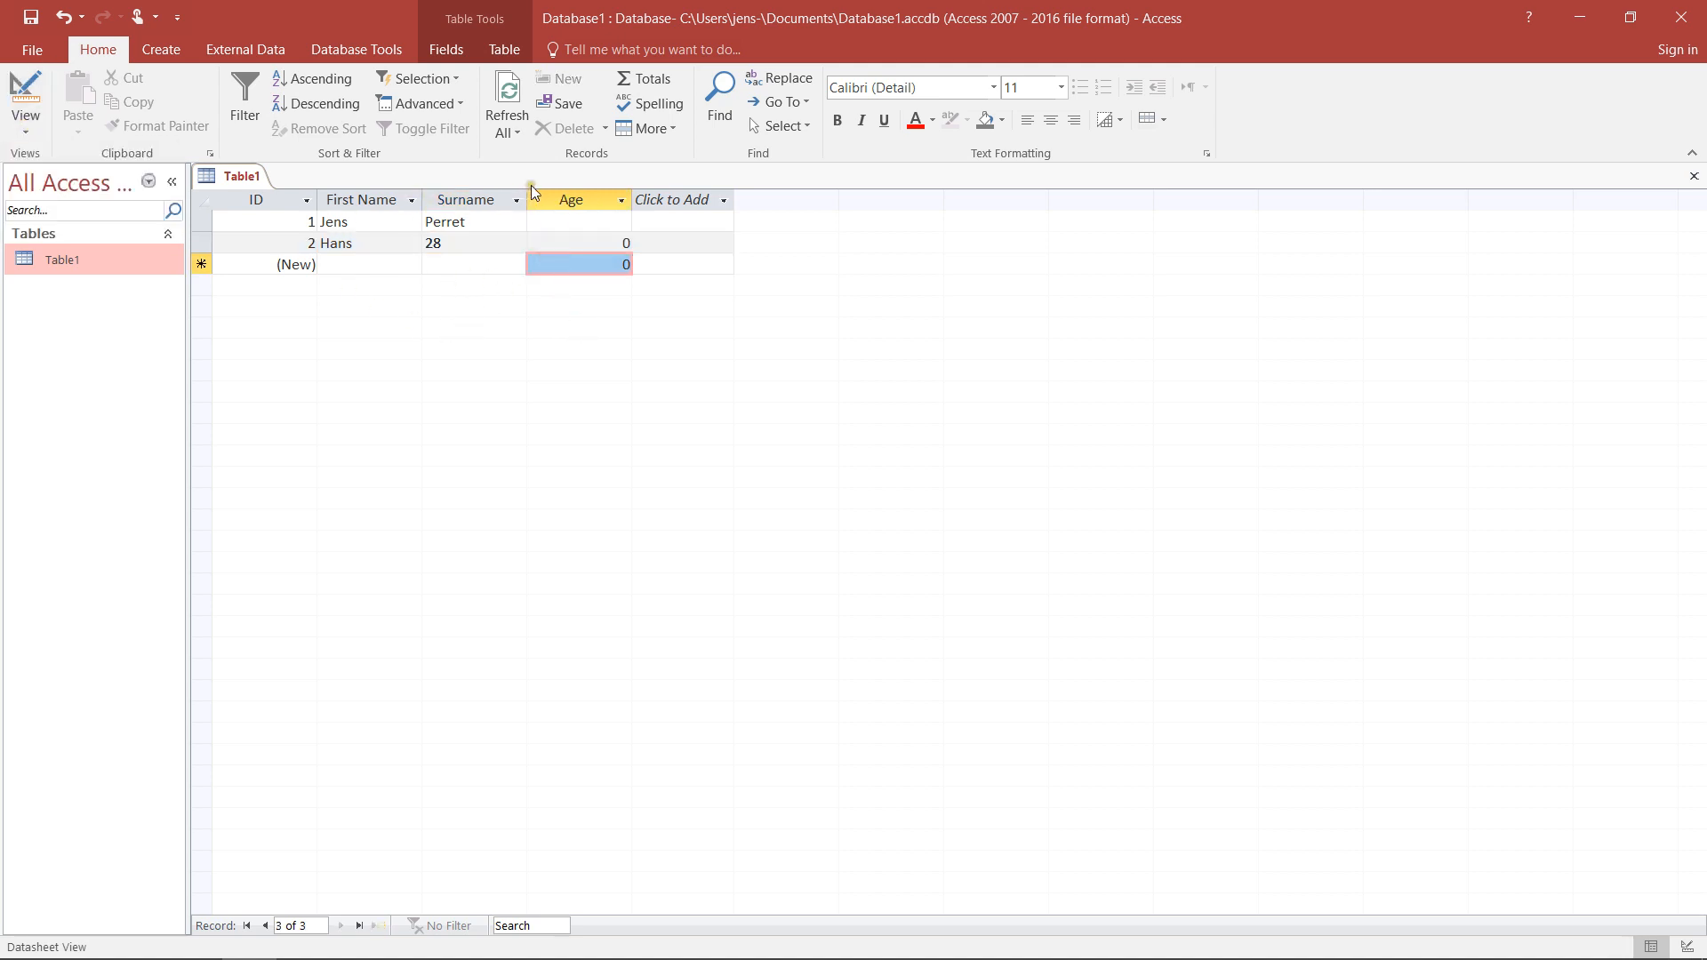
Step: Examine the data types offered for a new field after Age, including the result types for a calculated field
{"action": "left_click", "coordinate": [687, 208]}
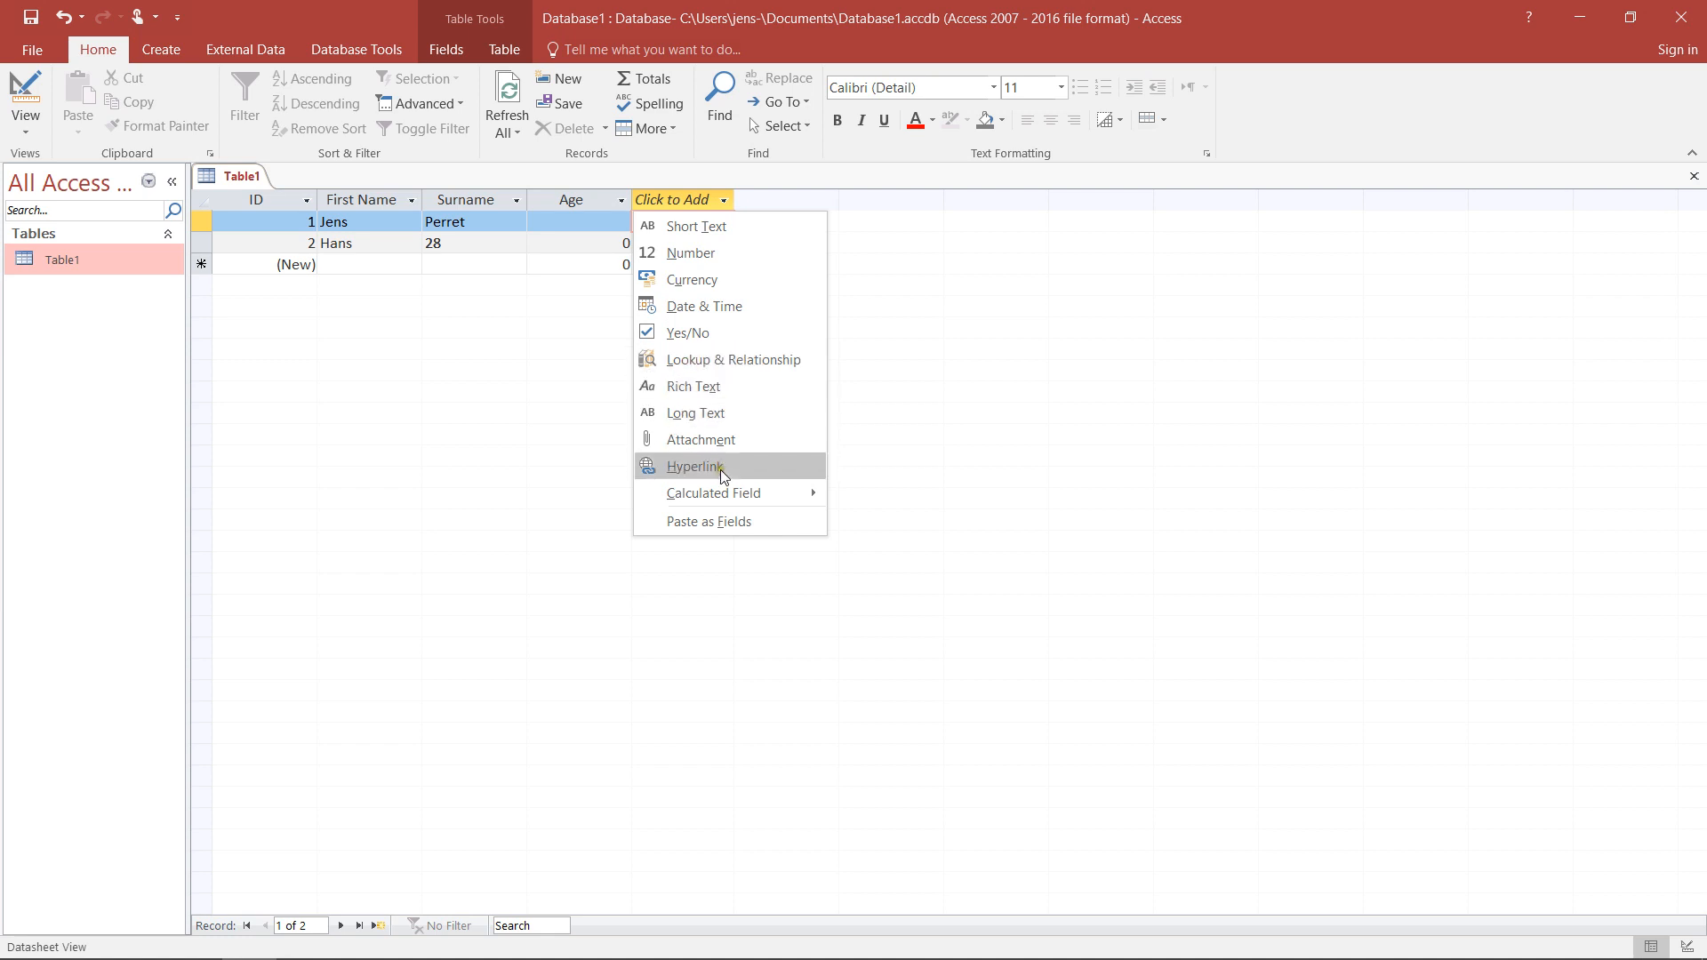
{"action": "mouse_move", "coordinate": [720, 495]}
{"action": "mouse_move", "coordinate": [816, 496]}
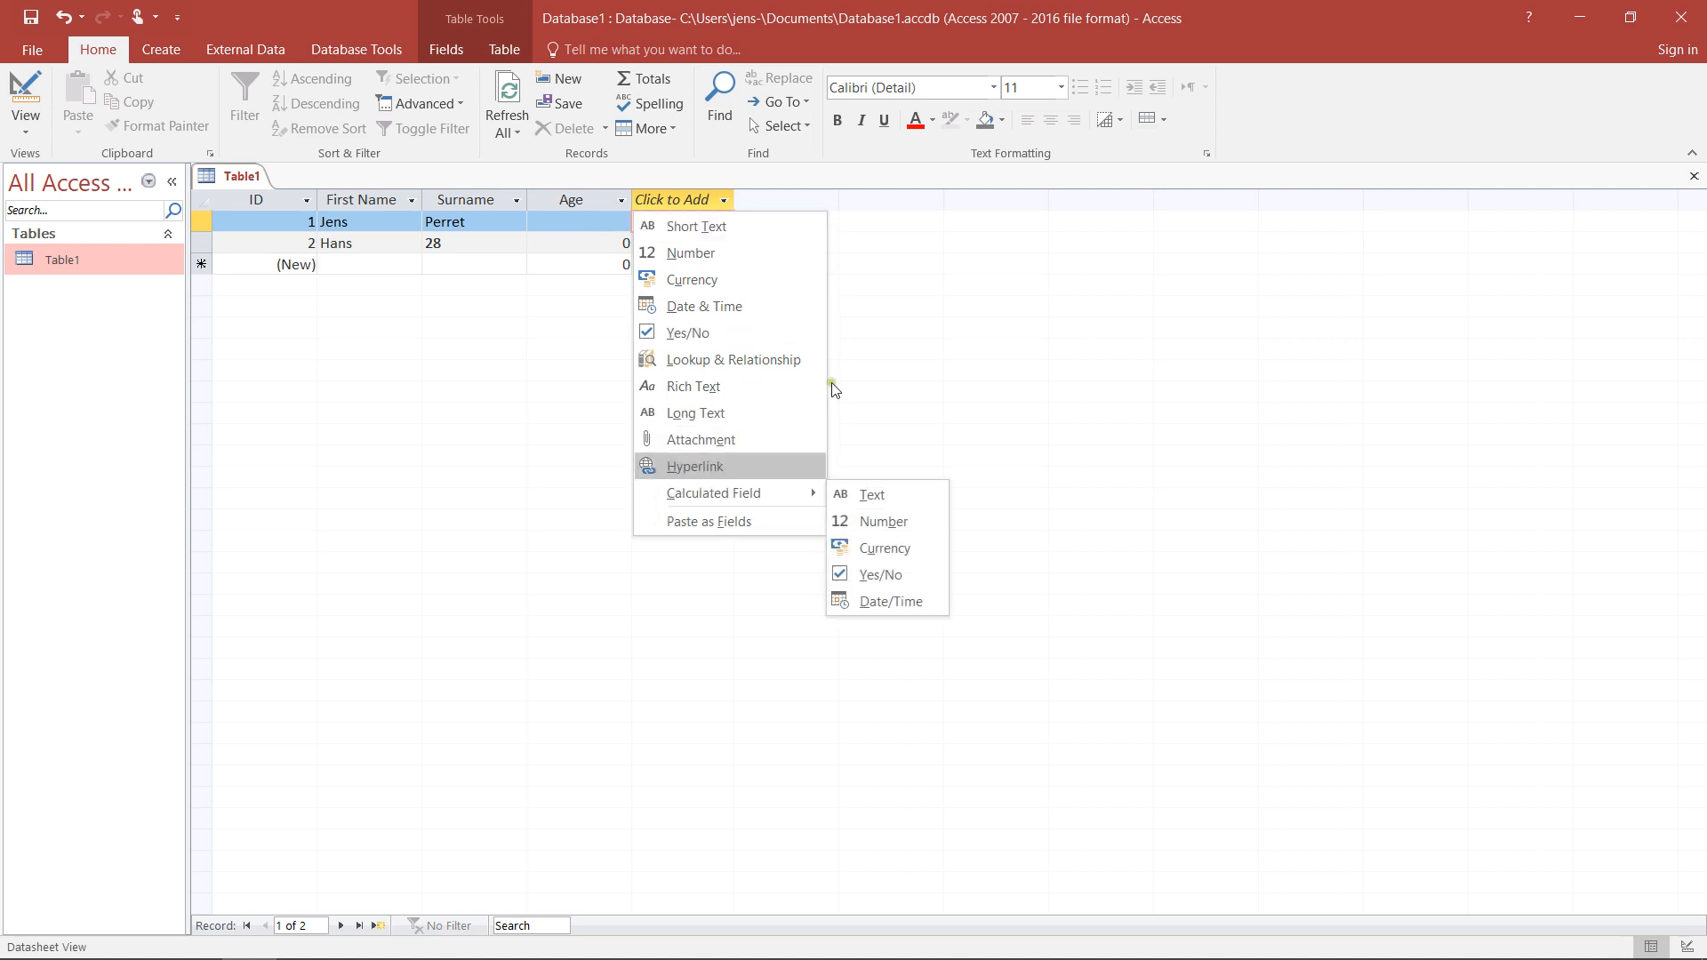
{"action": "left_click", "coordinate": [562, 243]}
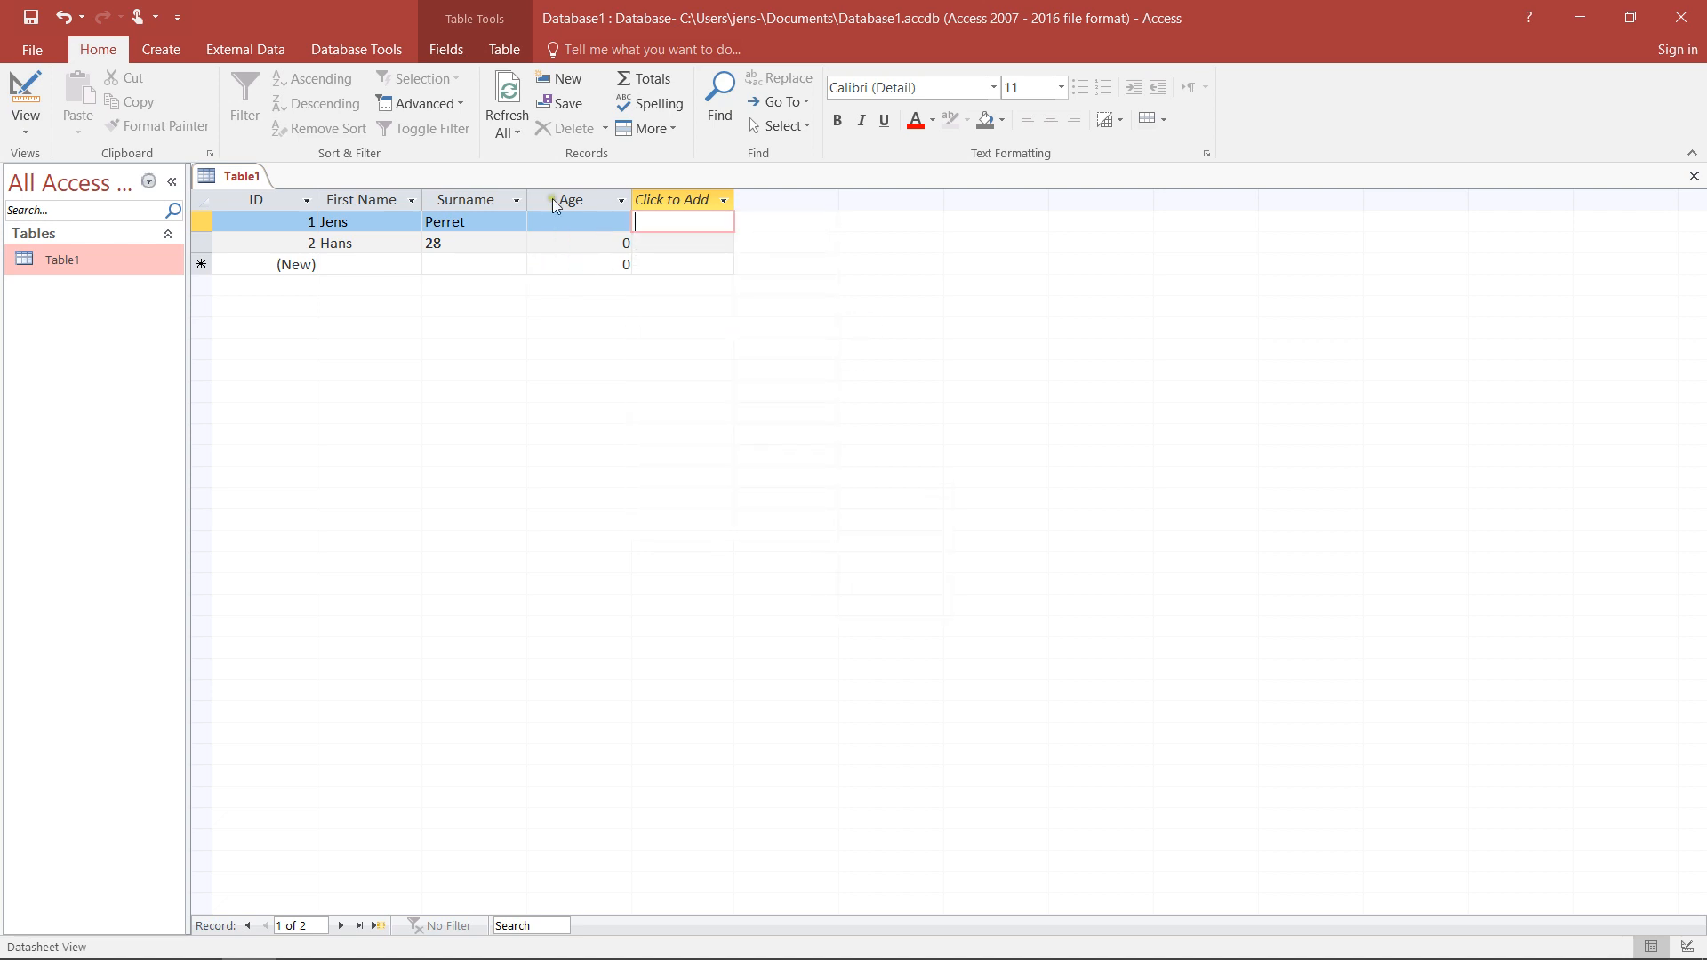
{"action": "left_click", "coordinate": [558, 226]}
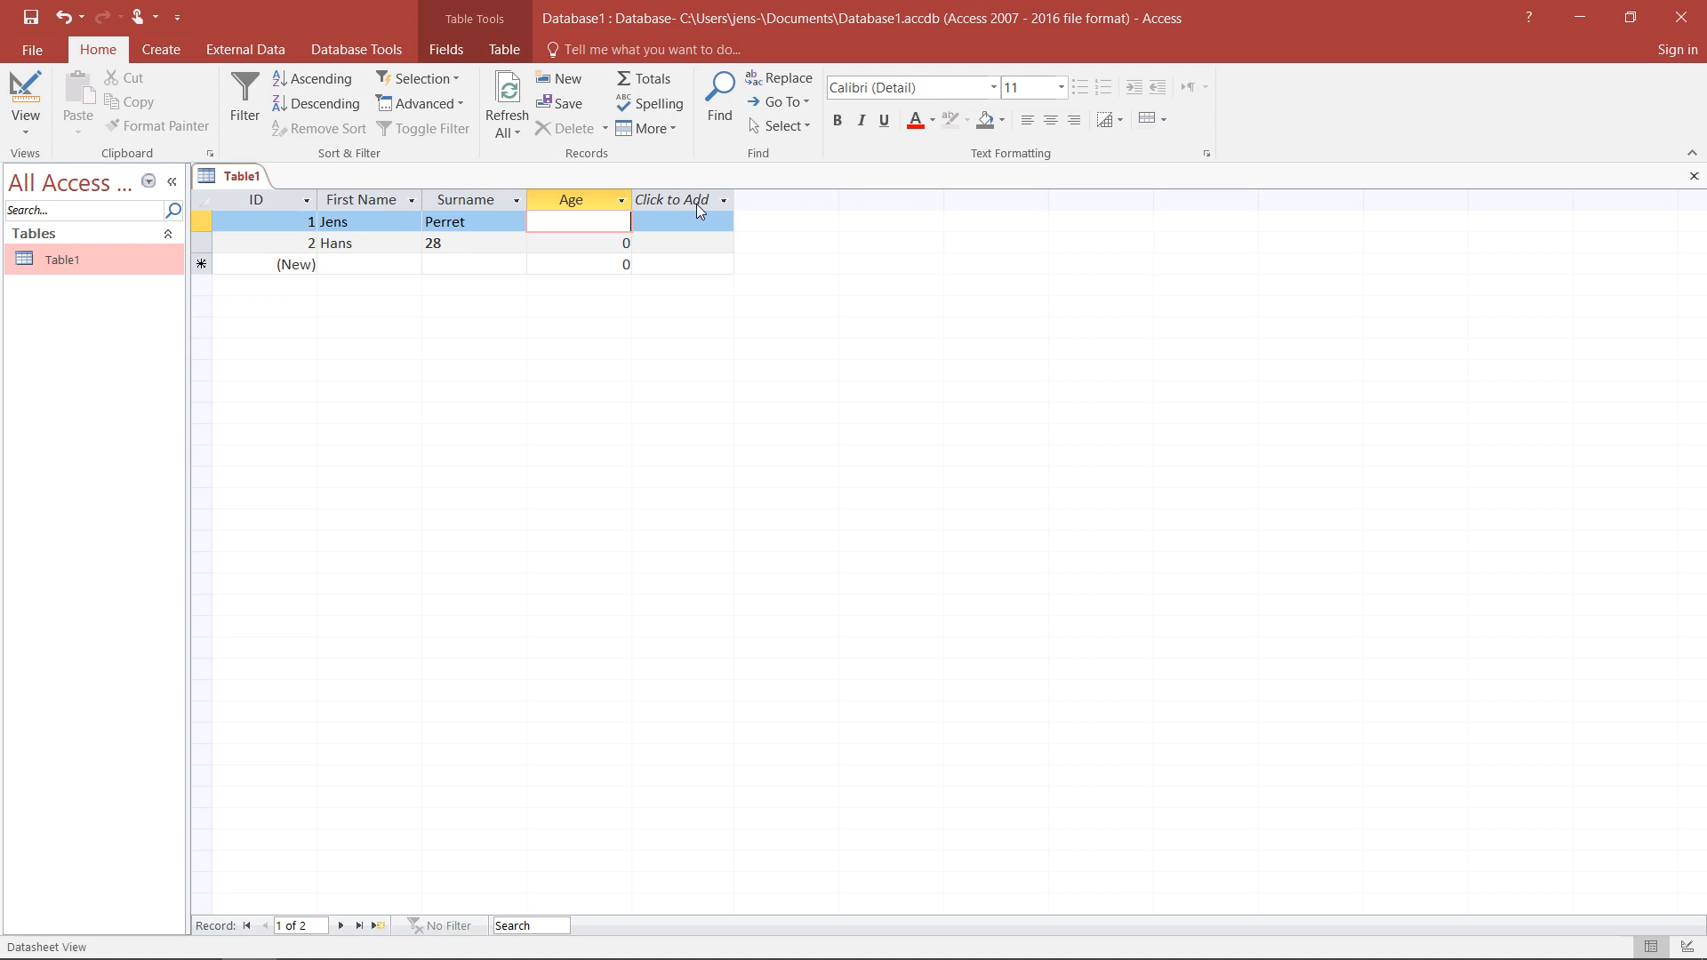
{"action": "left_click", "coordinate": [577, 219]}
{"action": "left_click", "coordinate": [683, 207]}
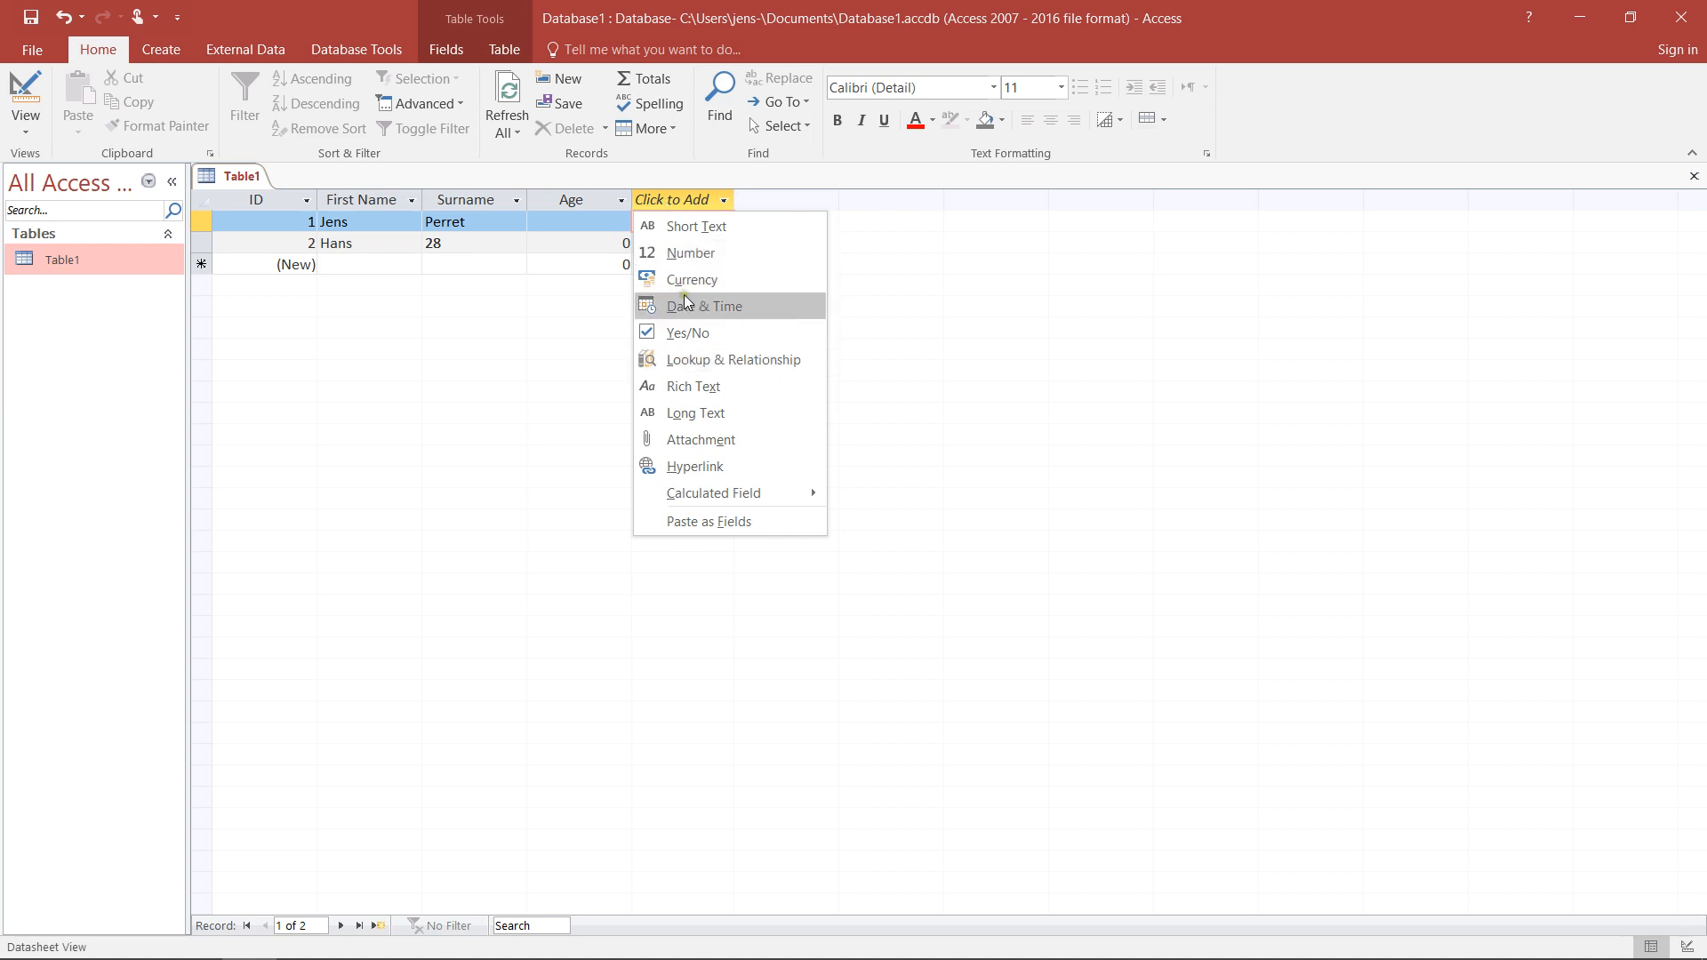
{"action": "left_click", "coordinate": [531, 371]}
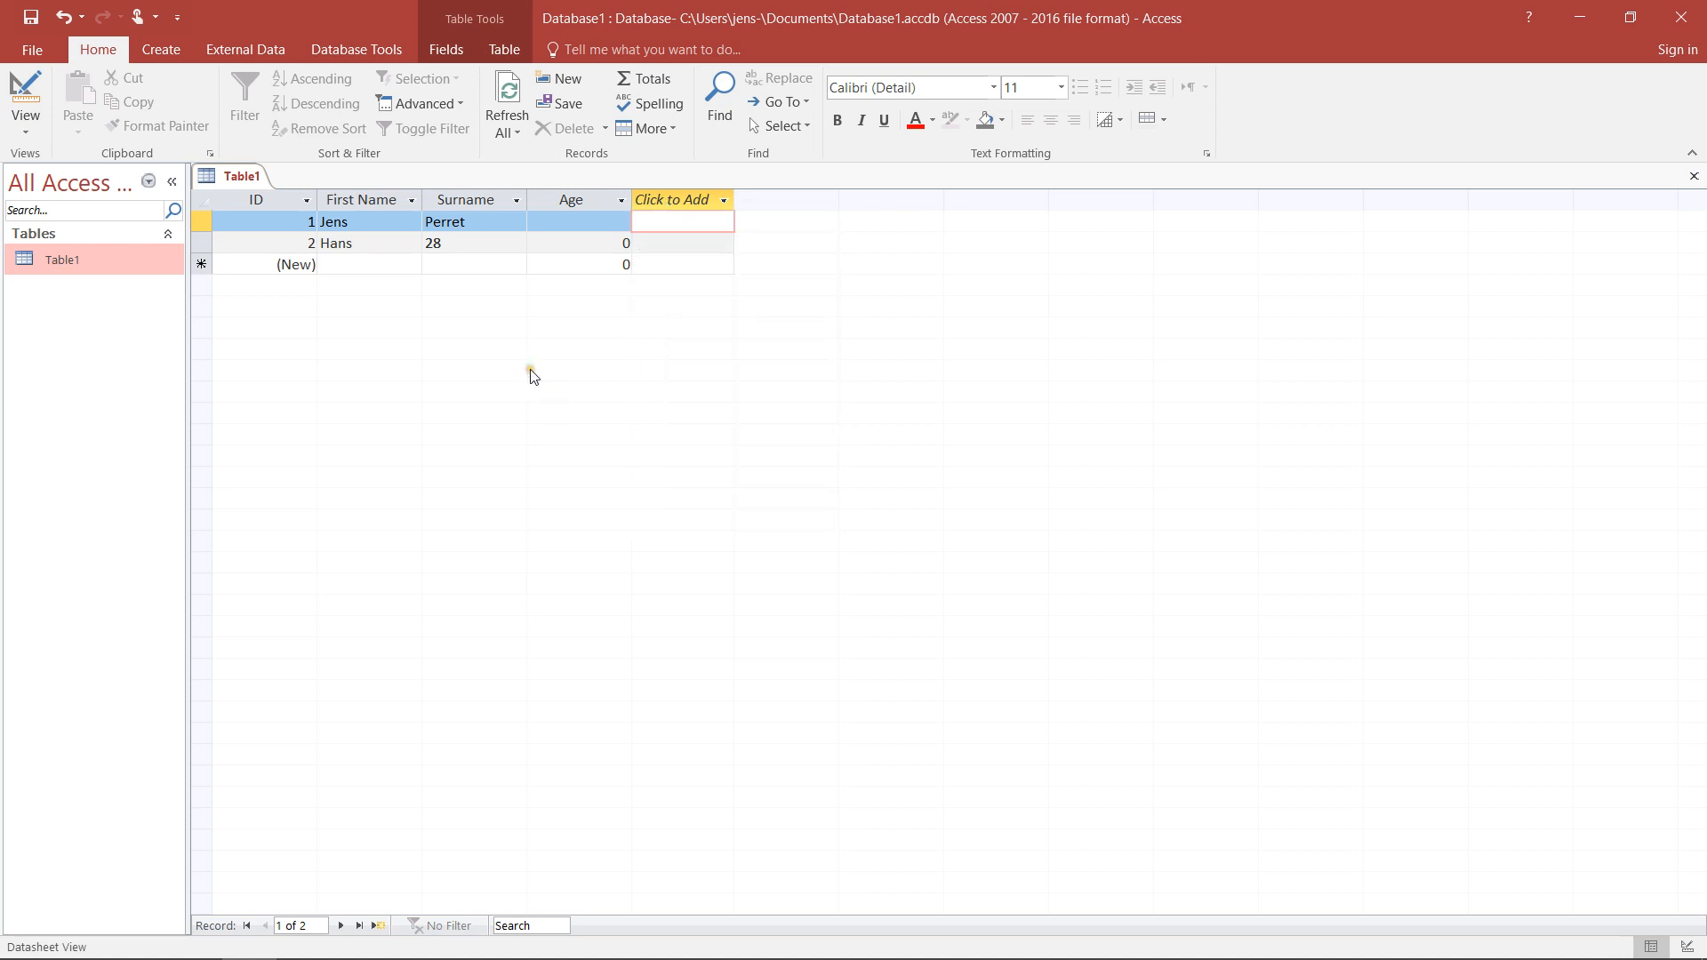